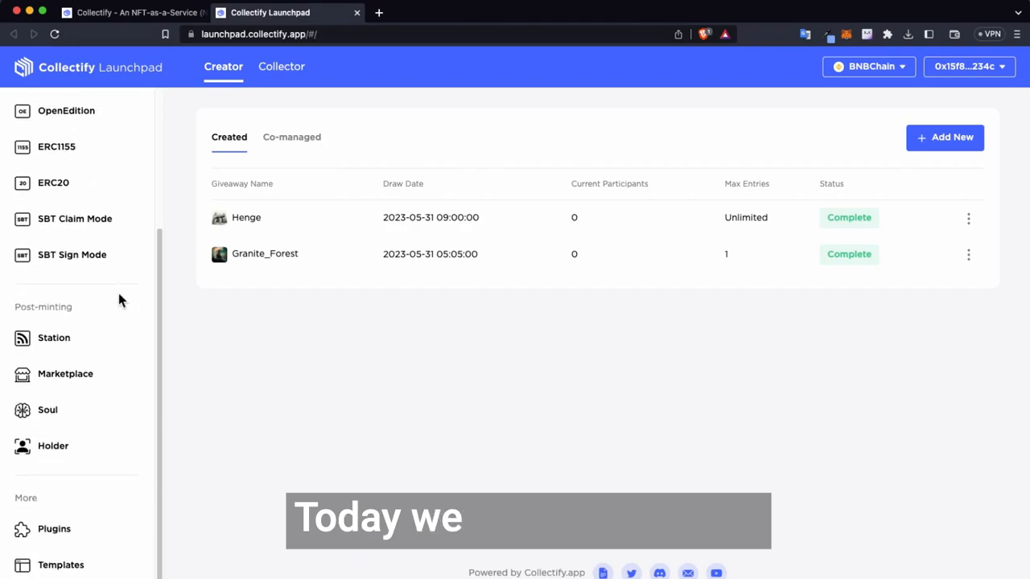
- Start creating a new NFT marketplace with the NFT contract option "I don't have NFT contract."
left_click(73, 374)
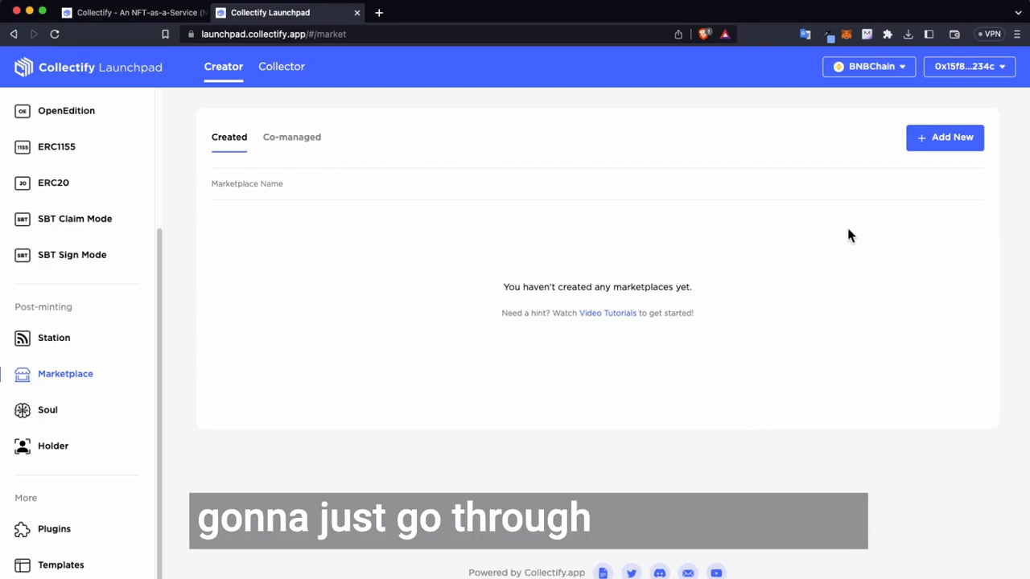
left_click(949, 140)
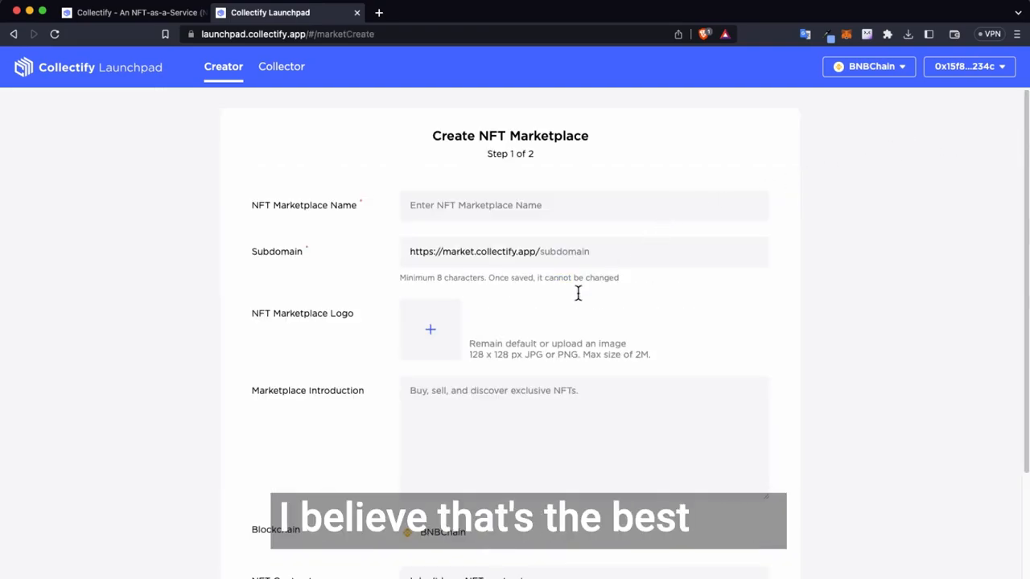
scroll(515, 354, "down", 4)
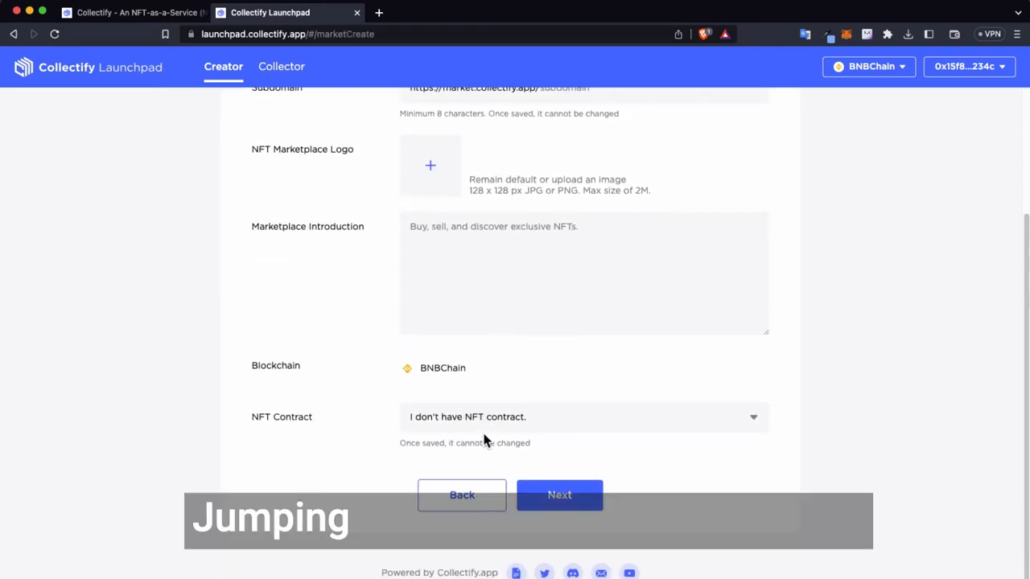
left_click(485, 419)
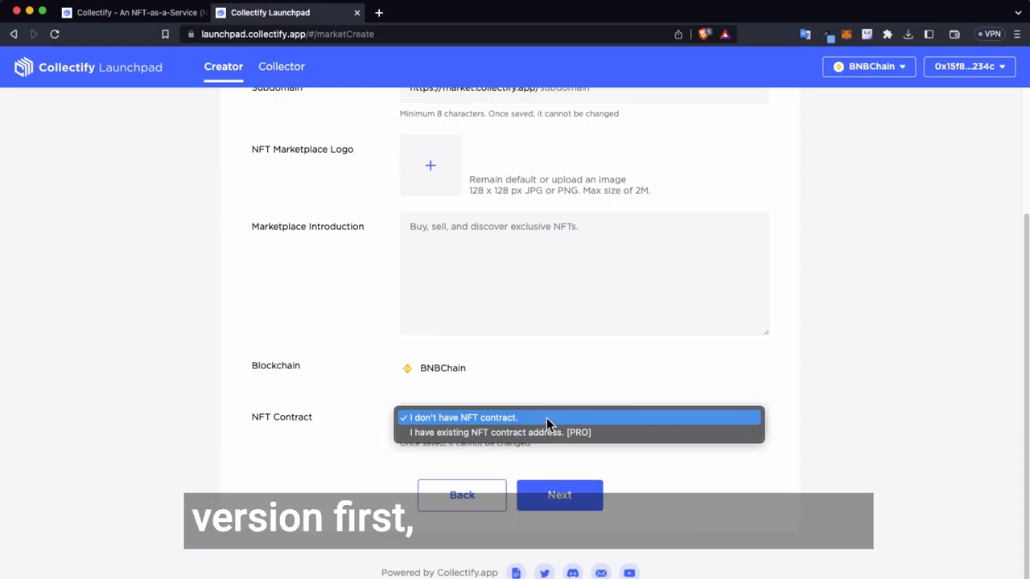
left_click(648, 415)
- Name the marketplace Granite_Marketplace and set its subdomain to granitemart
scroll(634, 377, "up", 3)
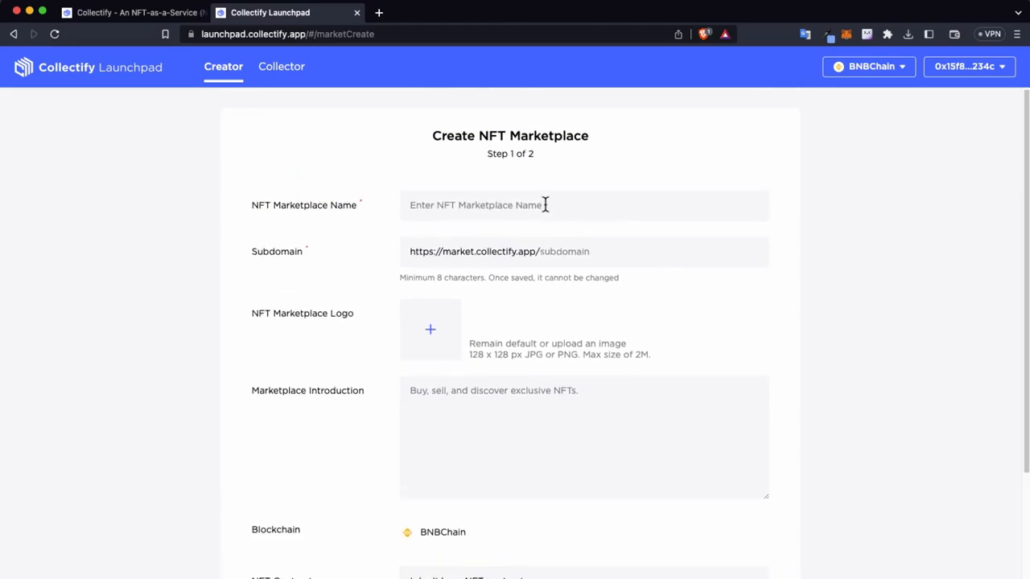
scroll(527, 329, "down", 2)
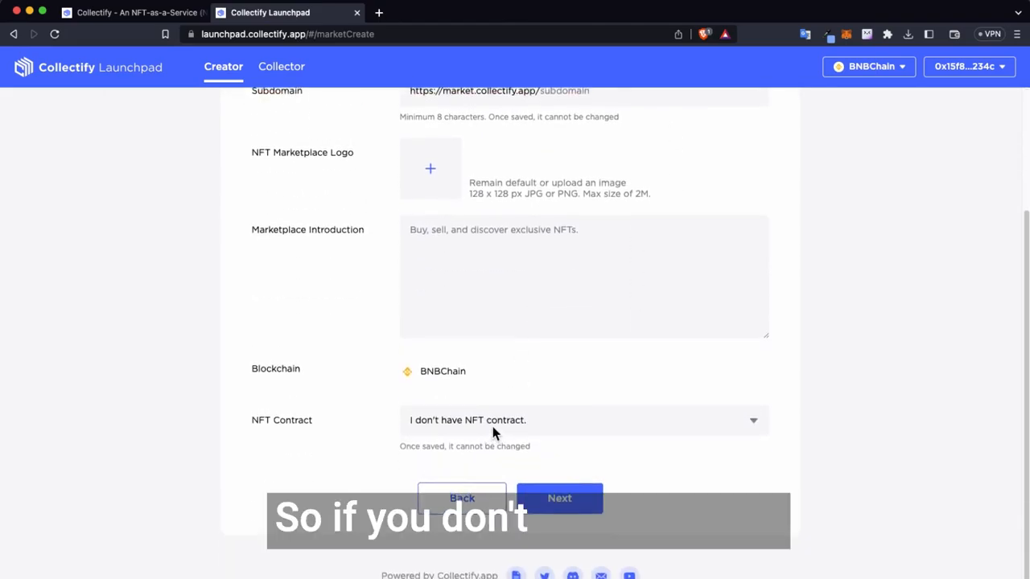
scroll(492, 430, "up", 2)
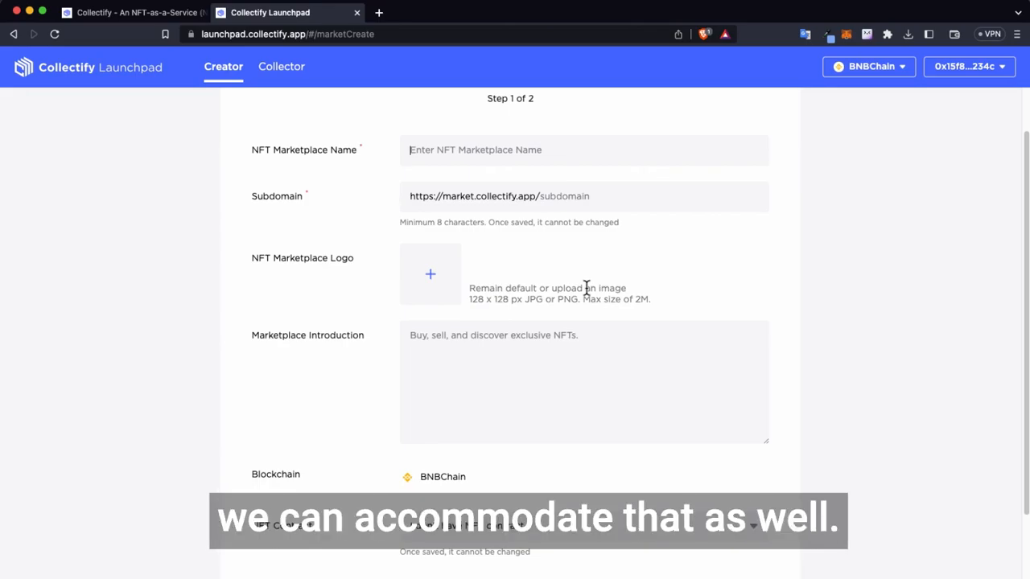
type("nite")
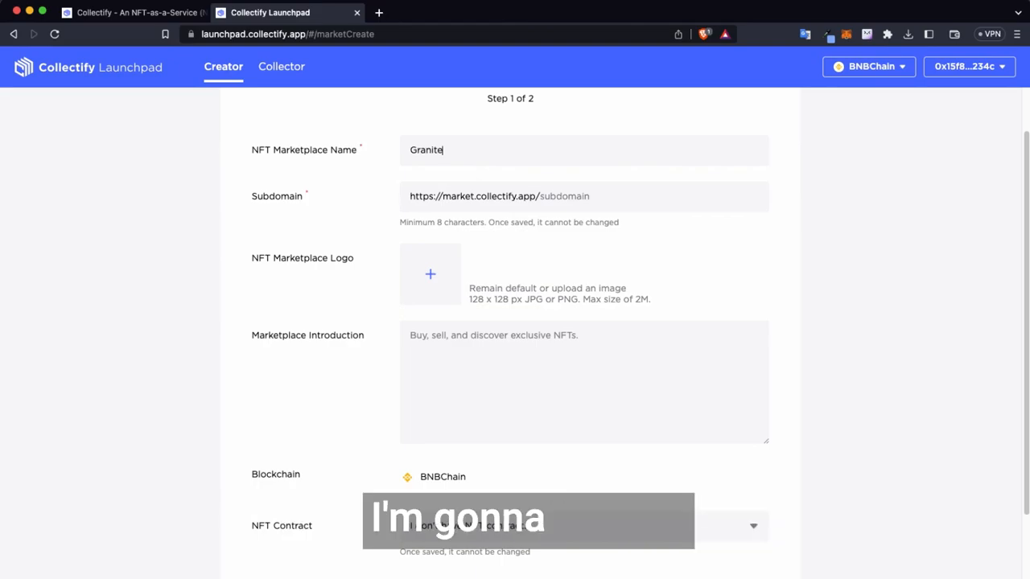
type("_Marketplace")
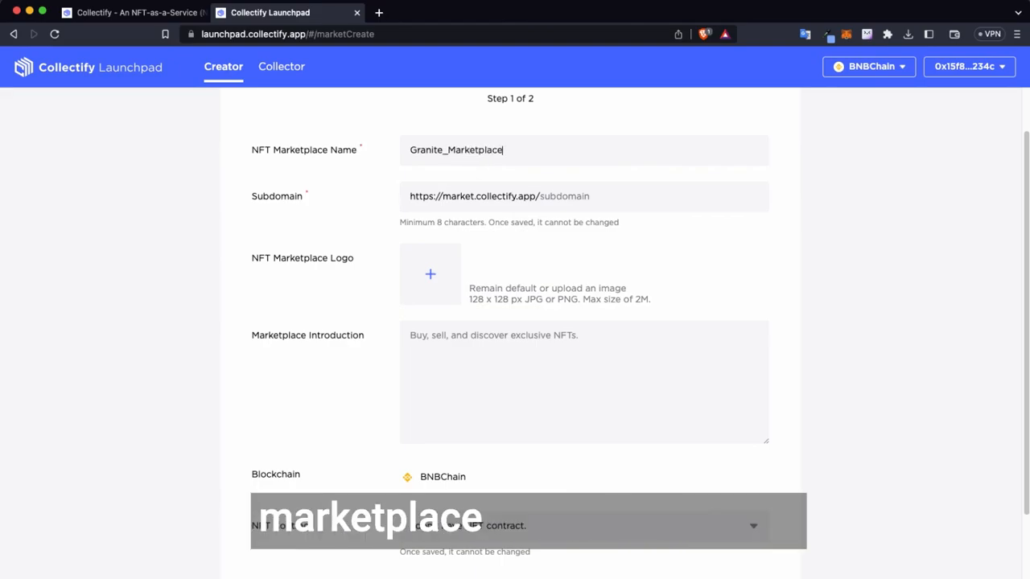
type("granitemart")
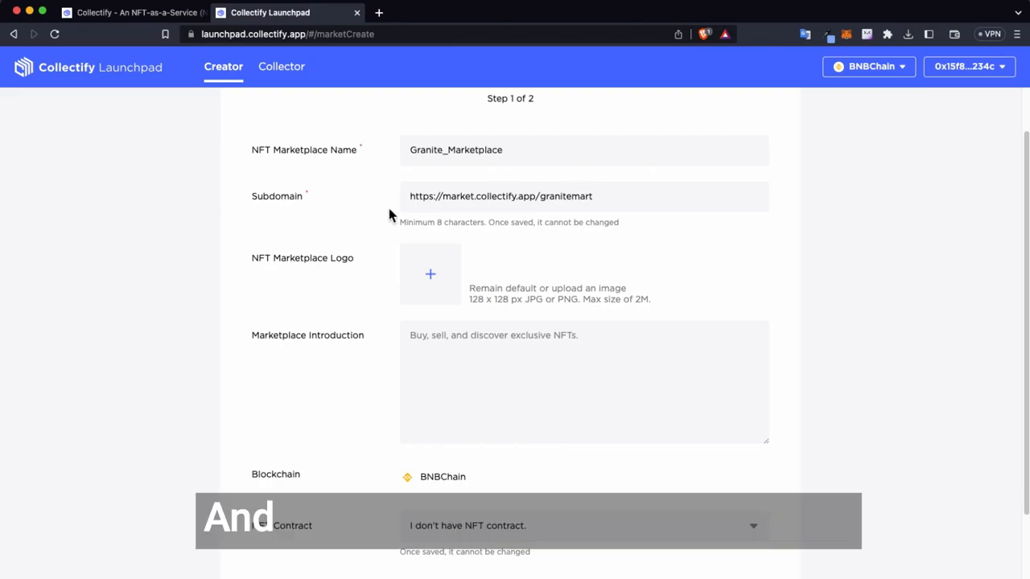
- Upload the Granite PNG as the marketplace logo, enter the introduction "Buy my art!" and continue to the trading settings
left_click(432, 278)
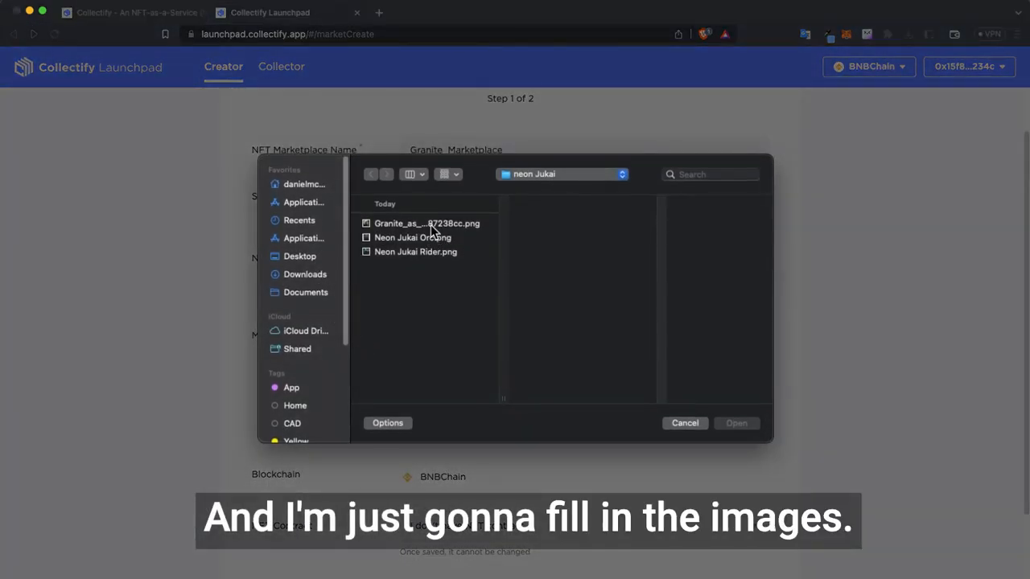
left_click(430, 224)
left_click(736, 423)
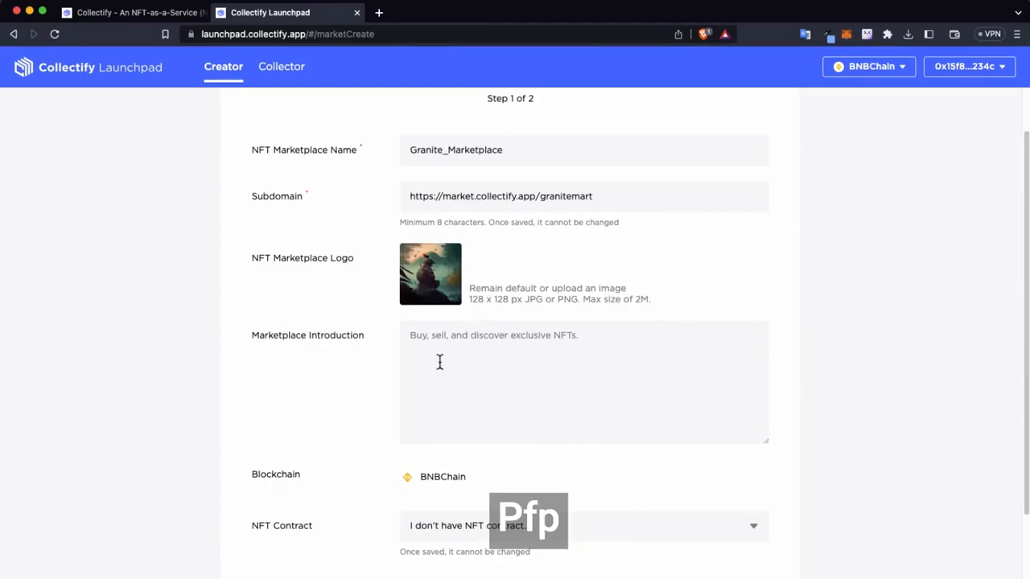
scroll(483, 402, "down", 3)
left_click(475, 239)
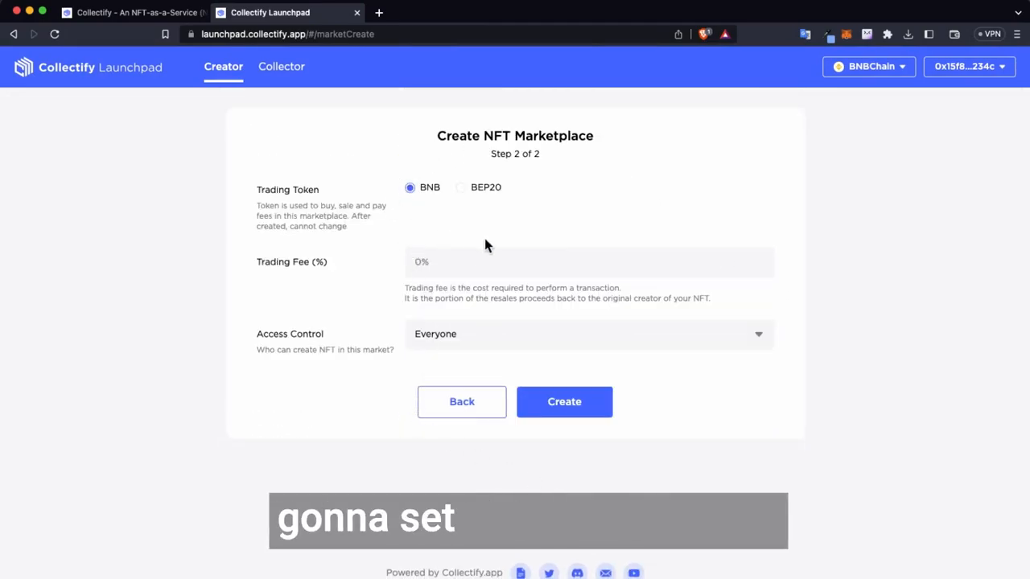
left_click(483, 188)
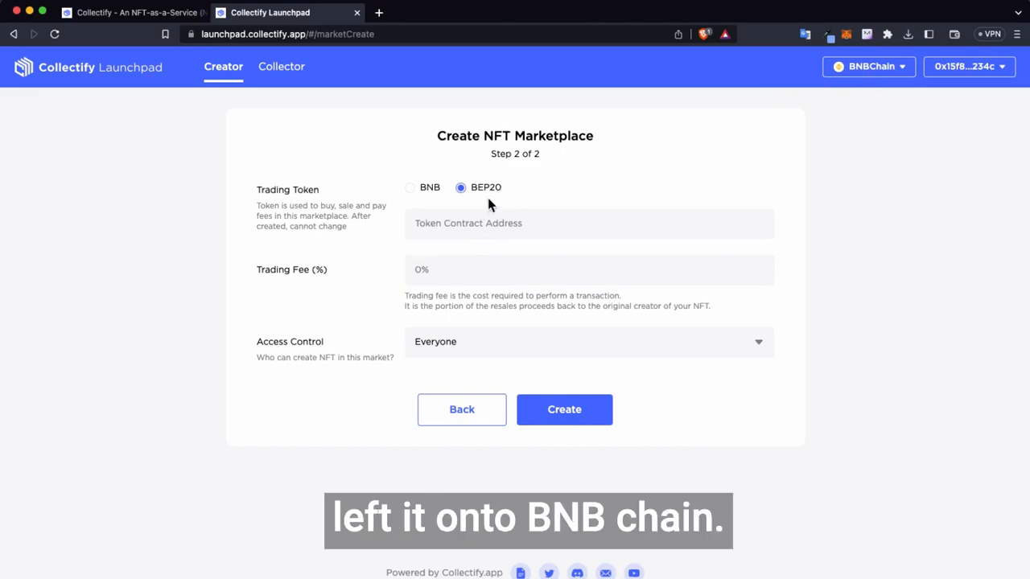
left_click(852, 73)
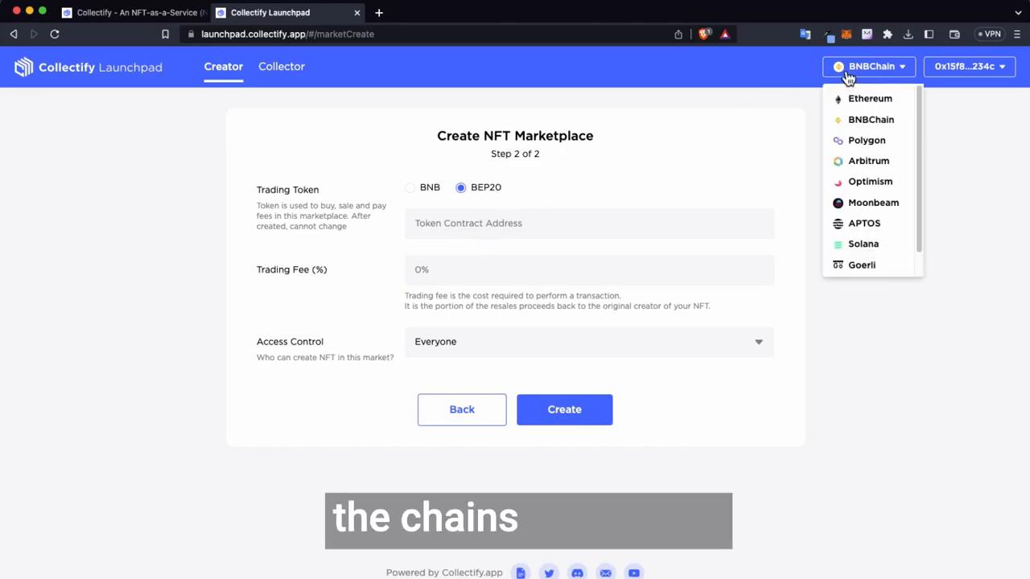
left_click(411, 193)
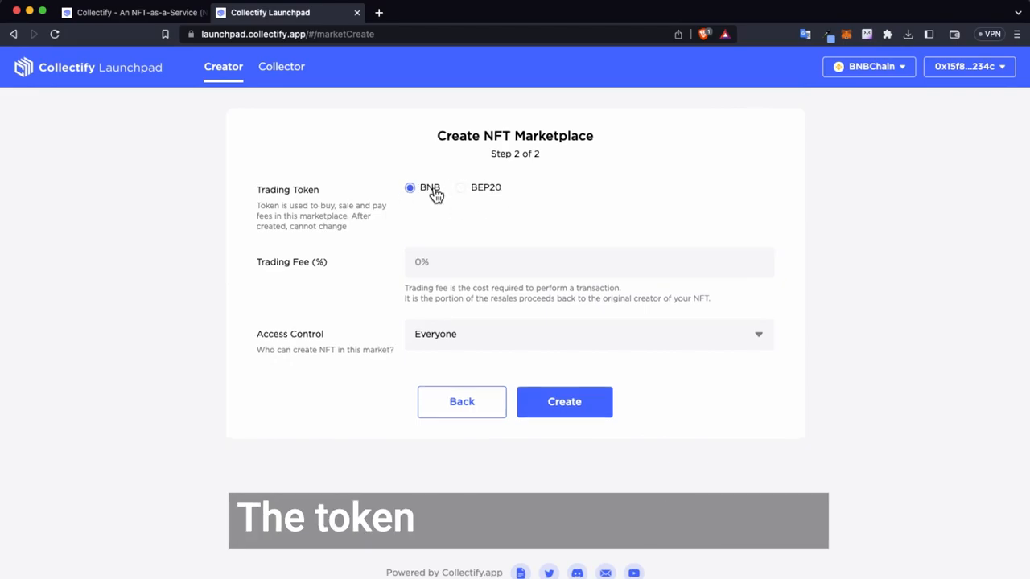
- Set the trading fee to 0% and the access control to Self-defined
left_click(433, 266)
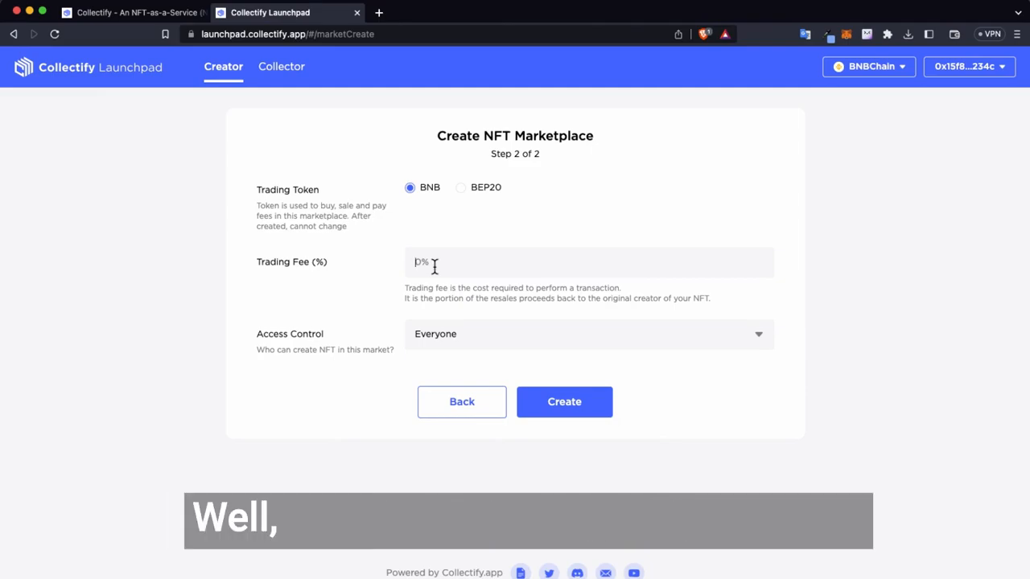
type("0")
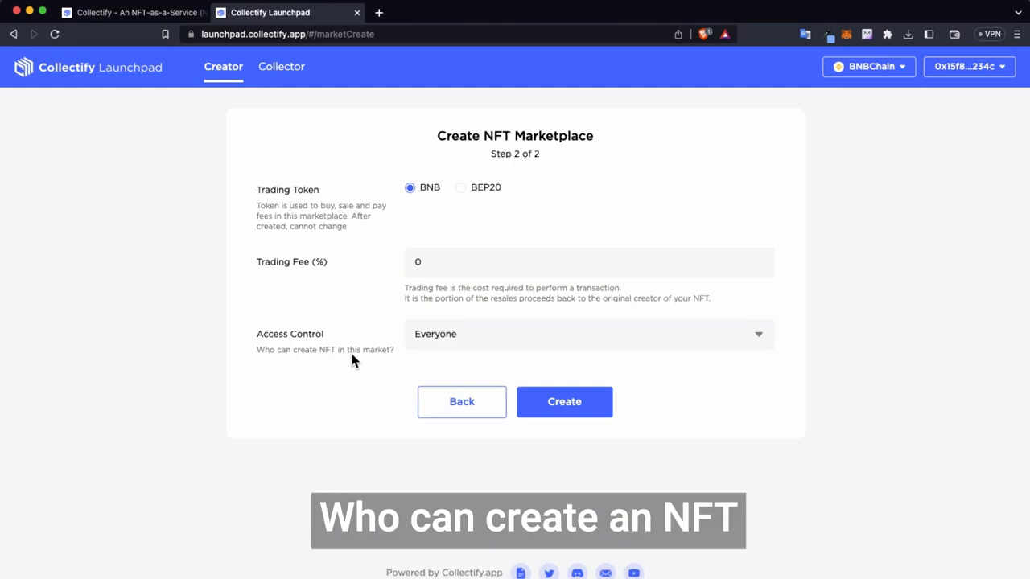
left_click(664, 343)
left_click(662, 350)
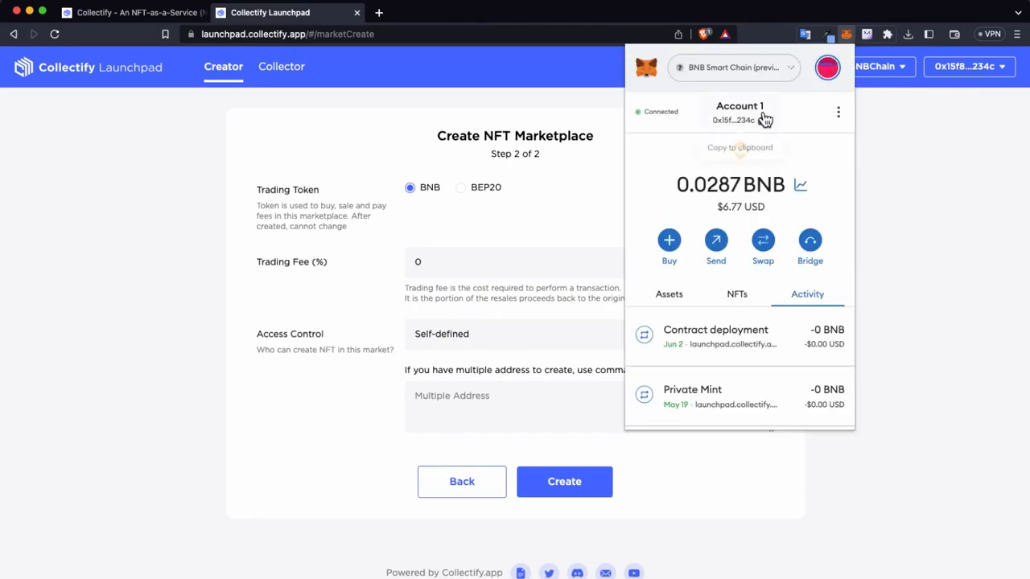
- Copy the Account 1 wallet address from MetaMask into the allowed creator addresses and create the marketplace
left_click(765, 116)
left_click(936, 164)
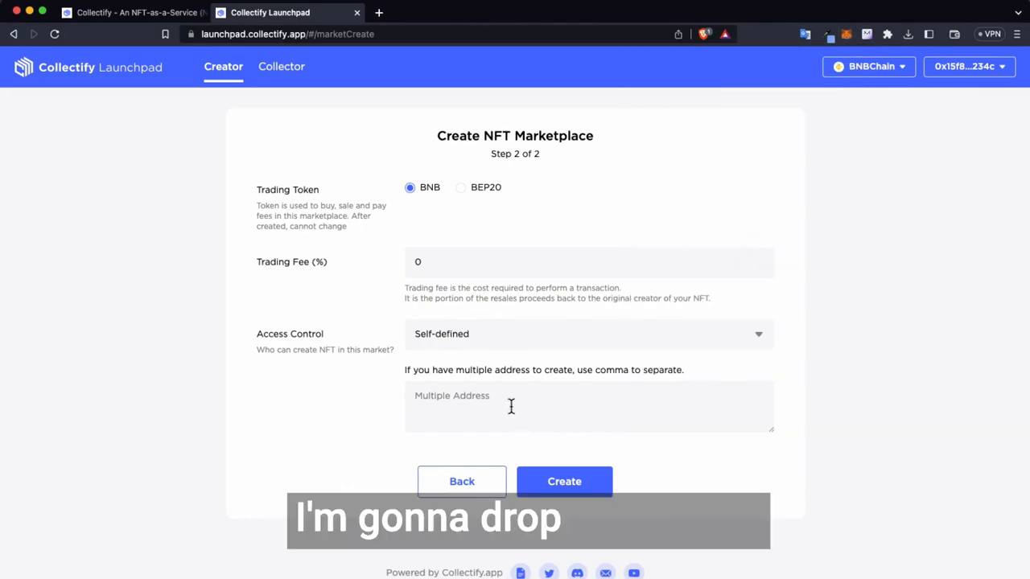
key("super+v")
left_click(583, 490)
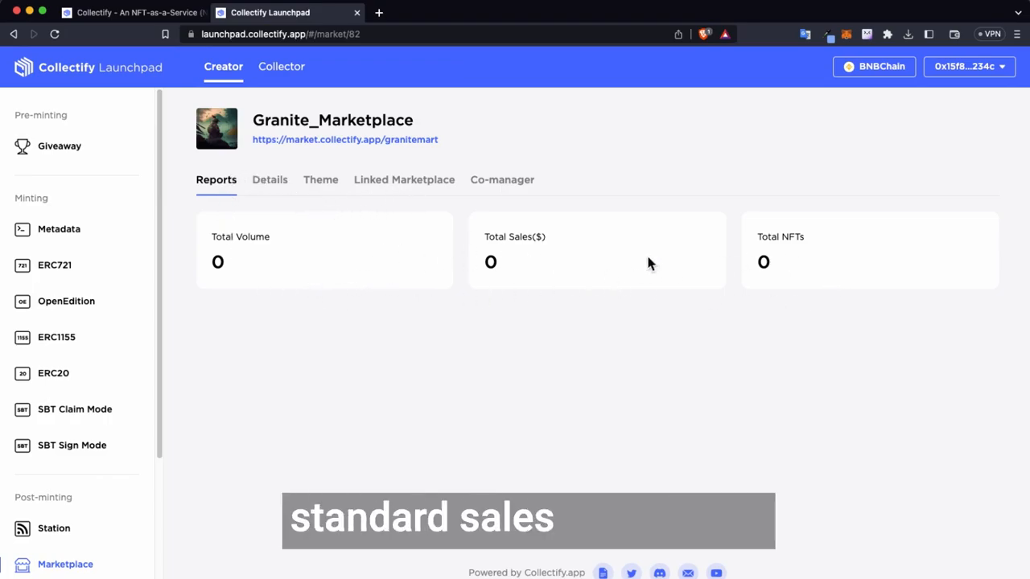
- Add the Twitter handle granite_crypto to the social connections in the marketplace's details and save
left_click(261, 194)
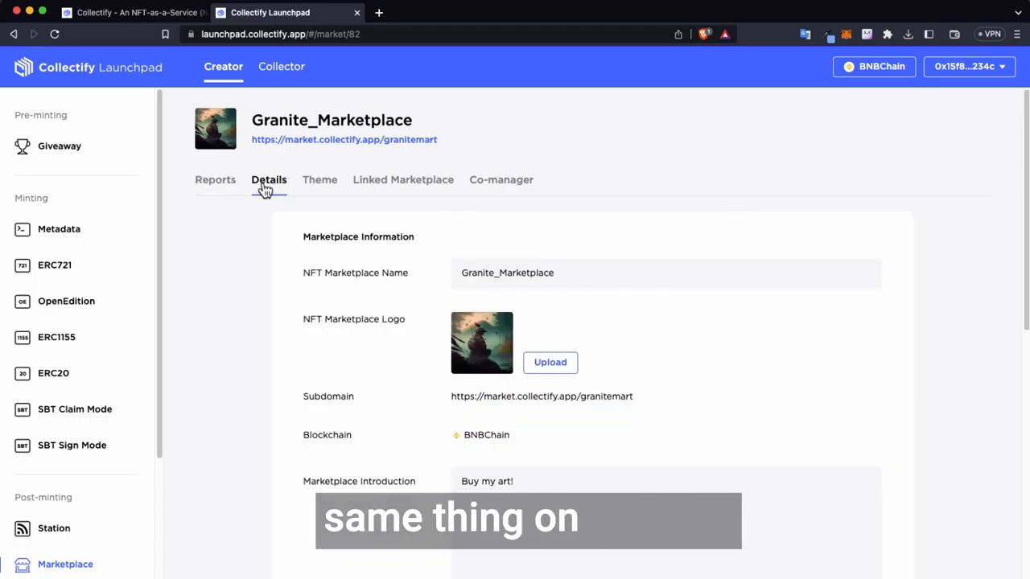
scroll(305, 330, "down", 5)
scroll(512, 310, "down", 1)
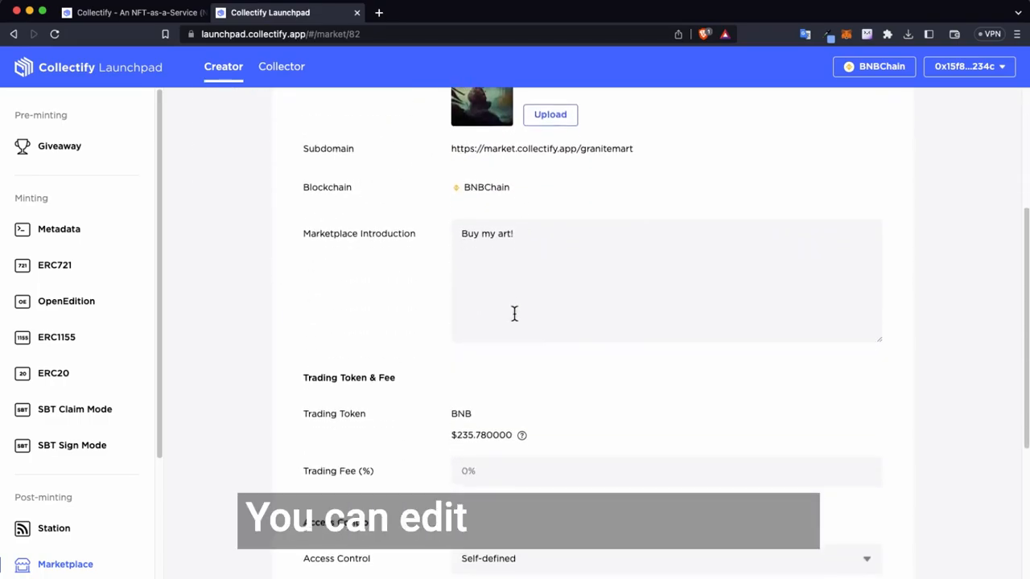
scroll(402, 353, "down", 2)
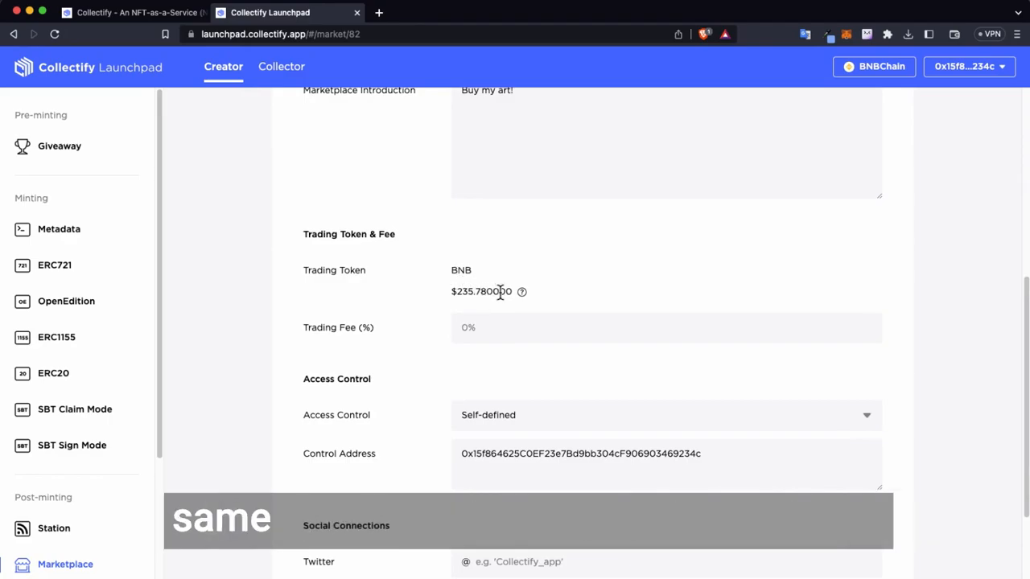
scroll(566, 354, "down", 4)
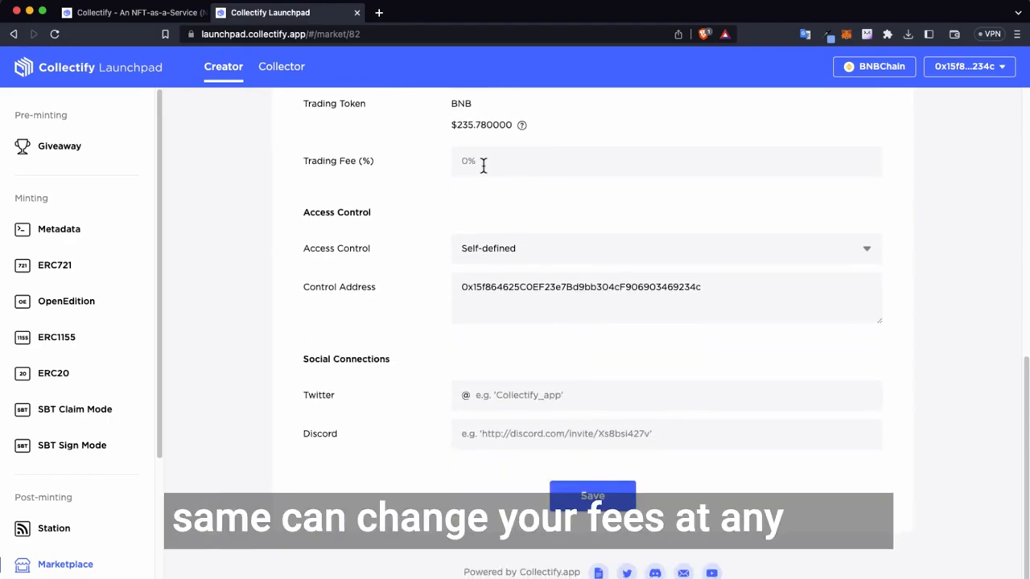
left_click(637, 306)
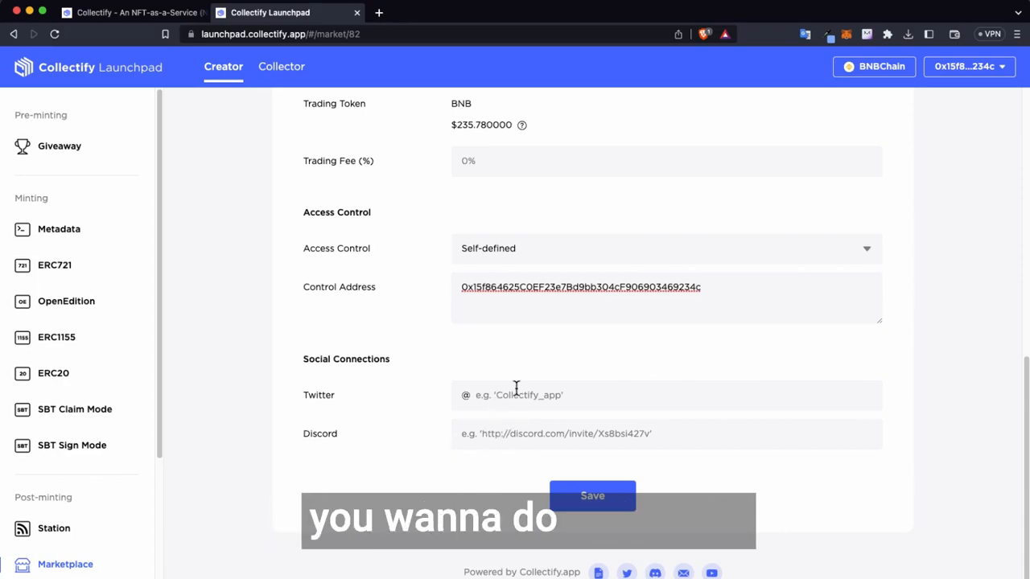
type("granite_crypto")
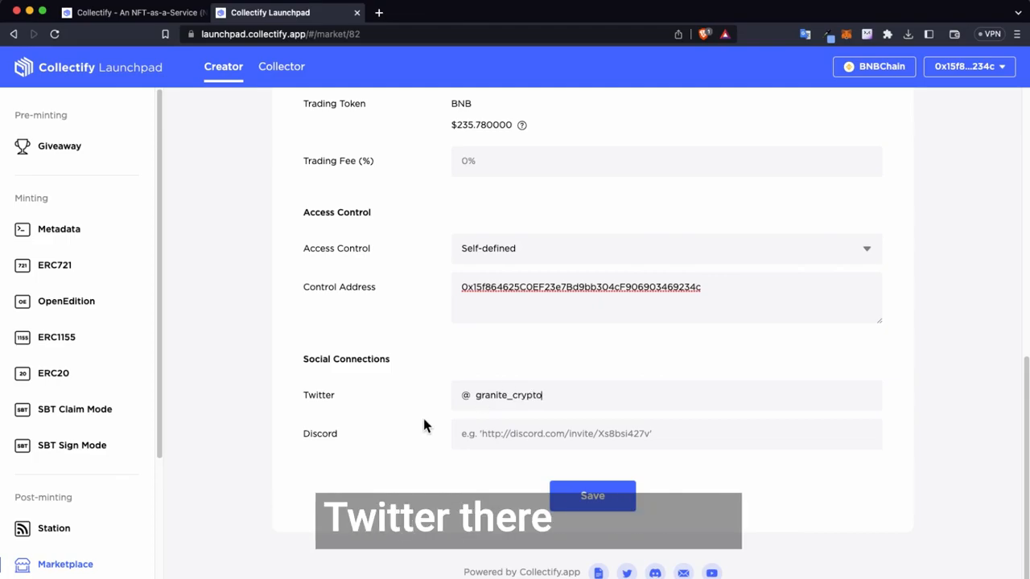
left_click(602, 499)
- Give the marketplace a slate grey theme color, the Prime font and the Default theme, and save
scroll(410, 368, "up", 10)
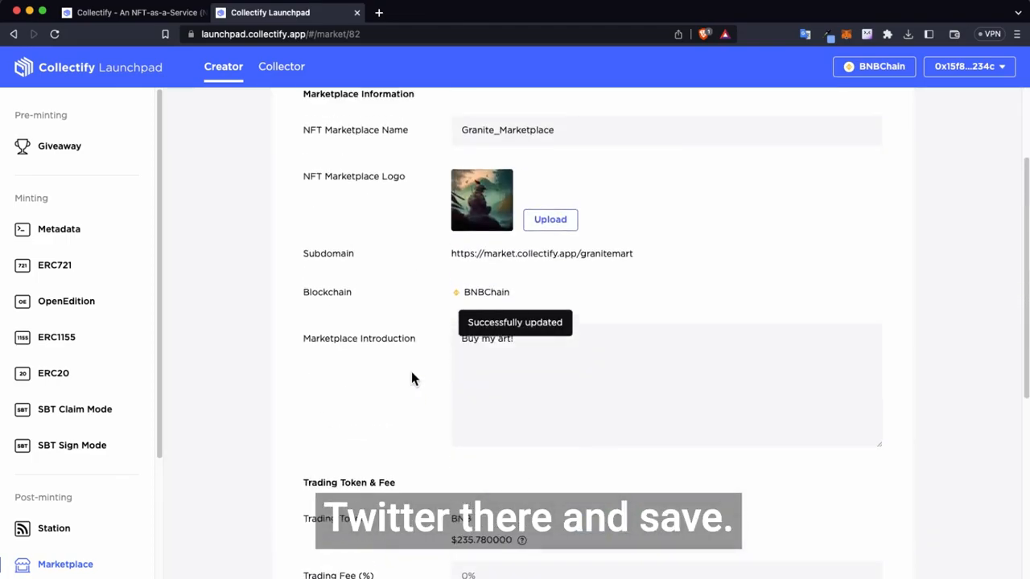
left_click(320, 185)
left_click(523, 251)
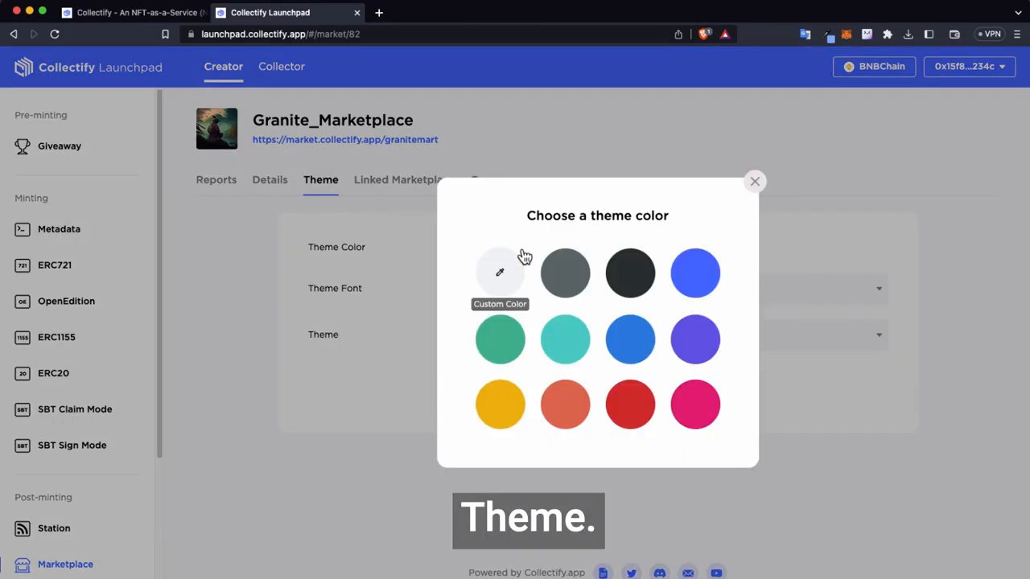
left_click(564, 279)
left_click(591, 290)
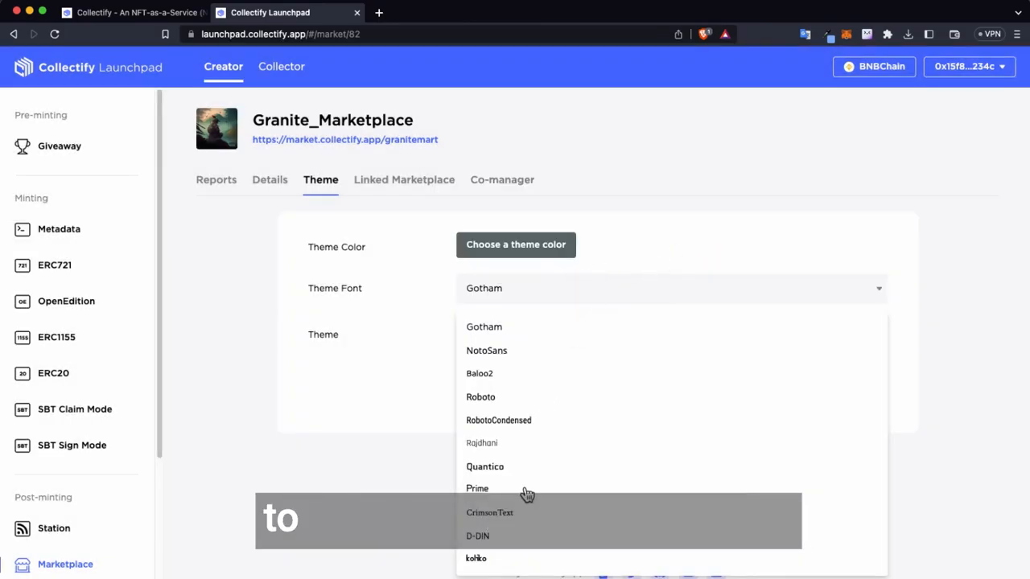
left_click(478, 489)
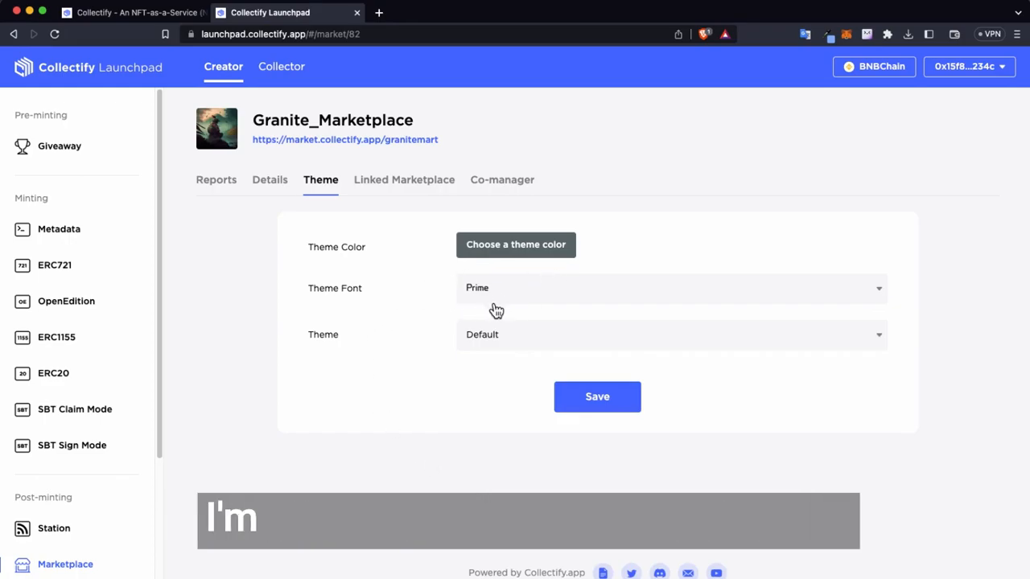
left_click(493, 334)
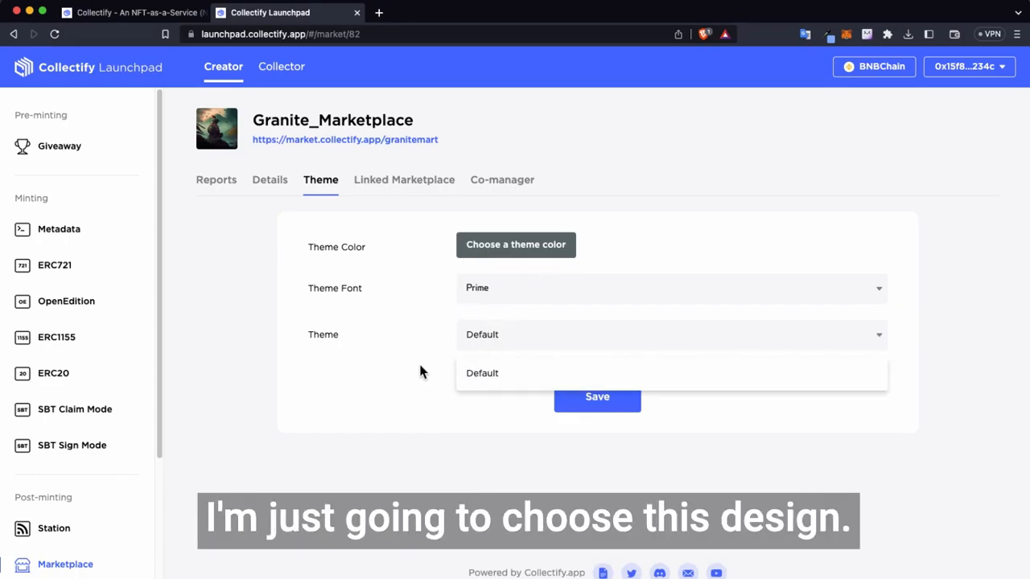
left_click(494, 374)
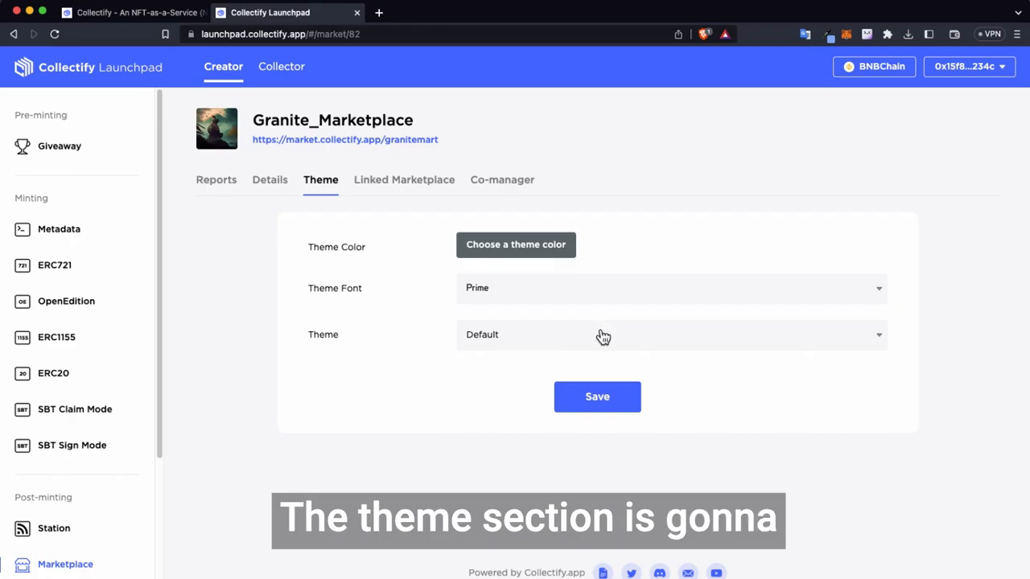
left_click(593, 403)
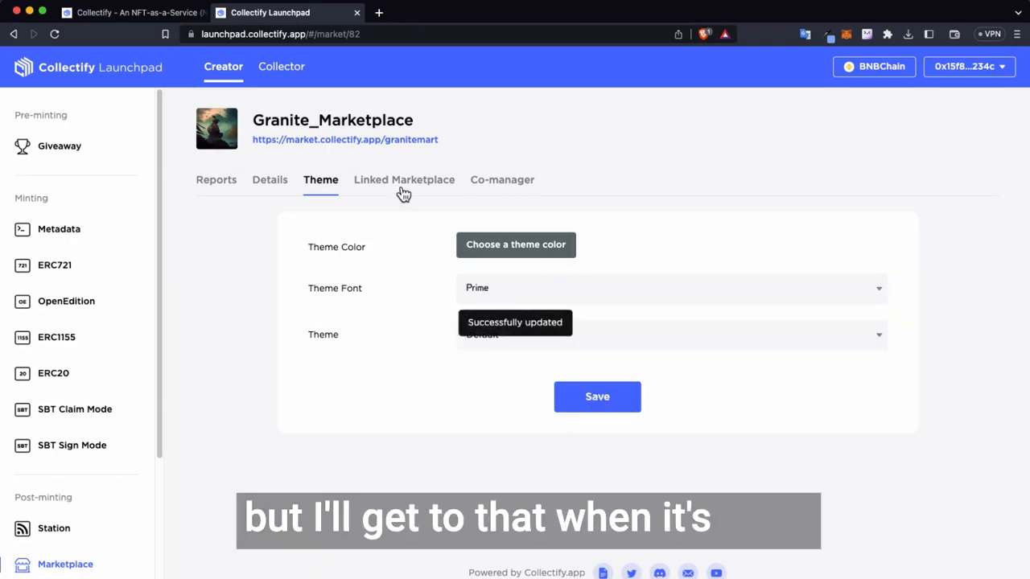
- Look at the forms for linking another marketplace and for adding a co-manager, and cancel both without entering anything
left_click(402, 187)
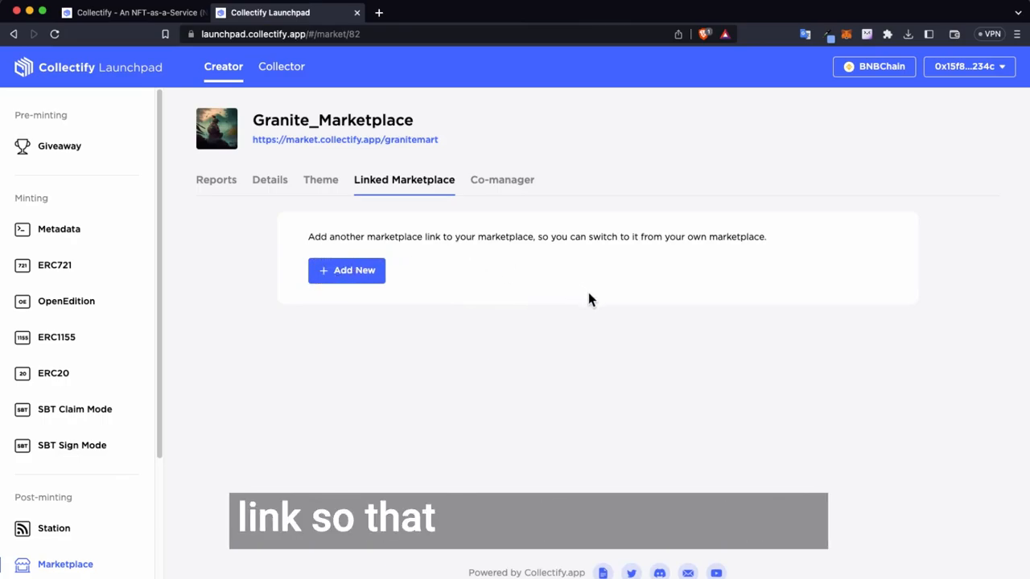
left_click(342, 270)
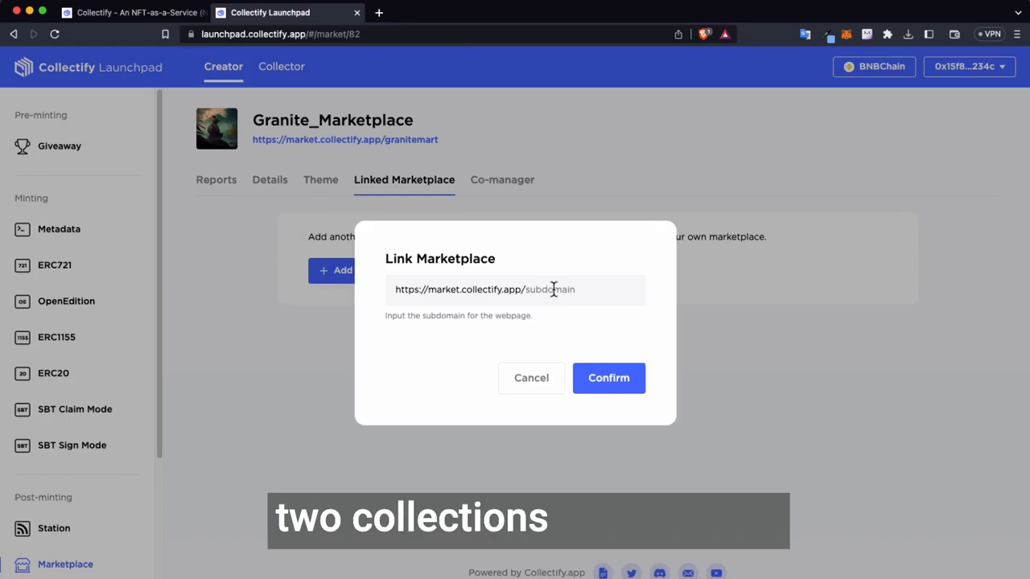
left_click(529, 385)
left_click(502, 179)
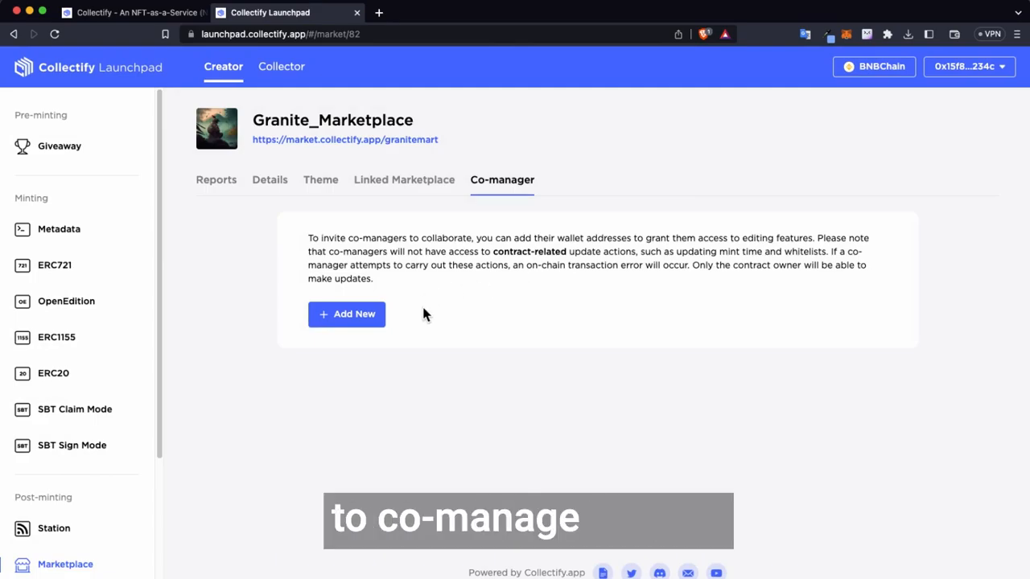
left_click(354, 314)
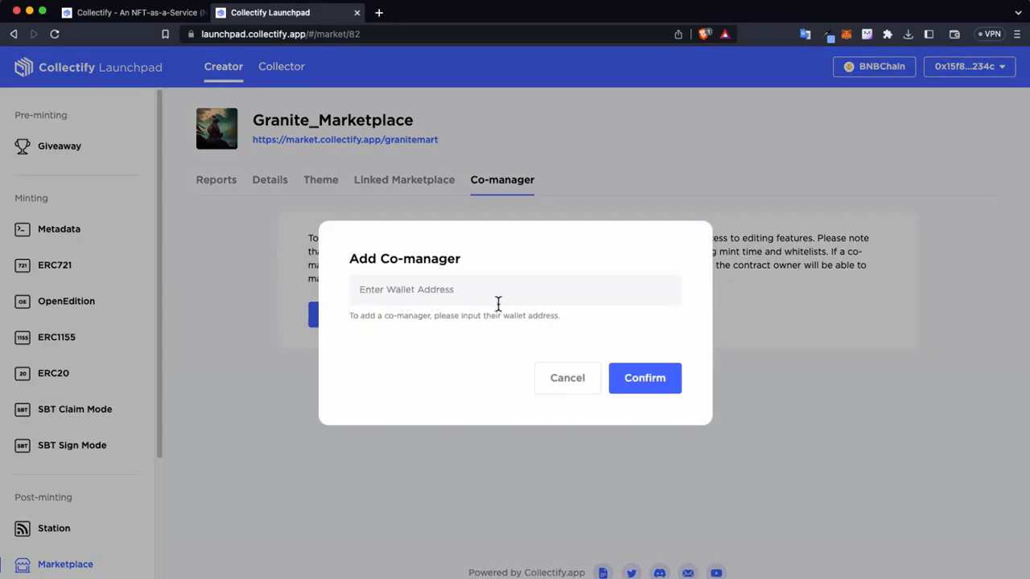
left_click(542, 378)
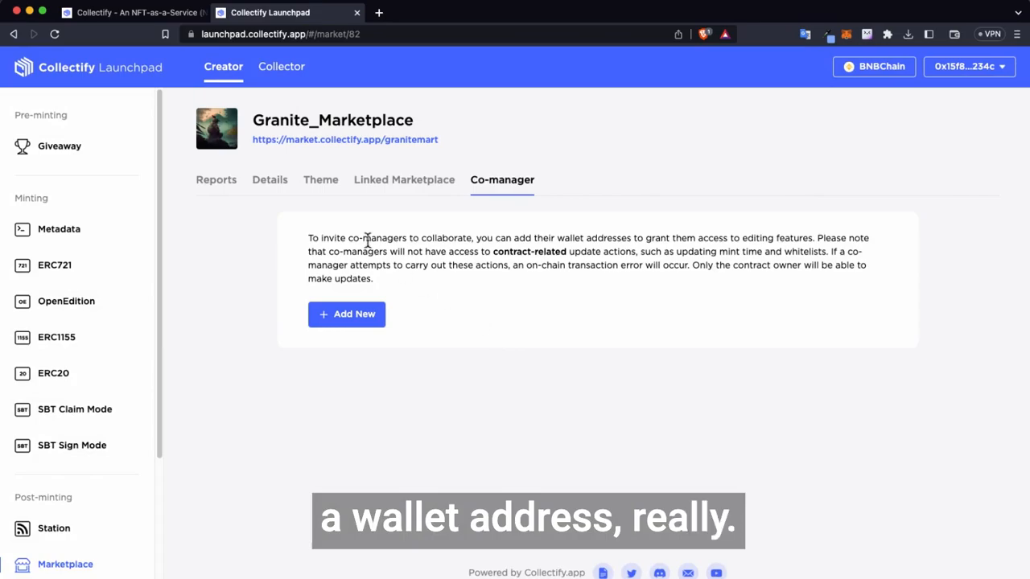
- Open the public Granite_Marketplace site, explore its items page and connect the MetaMask wallet to it
left_click(330, 143)
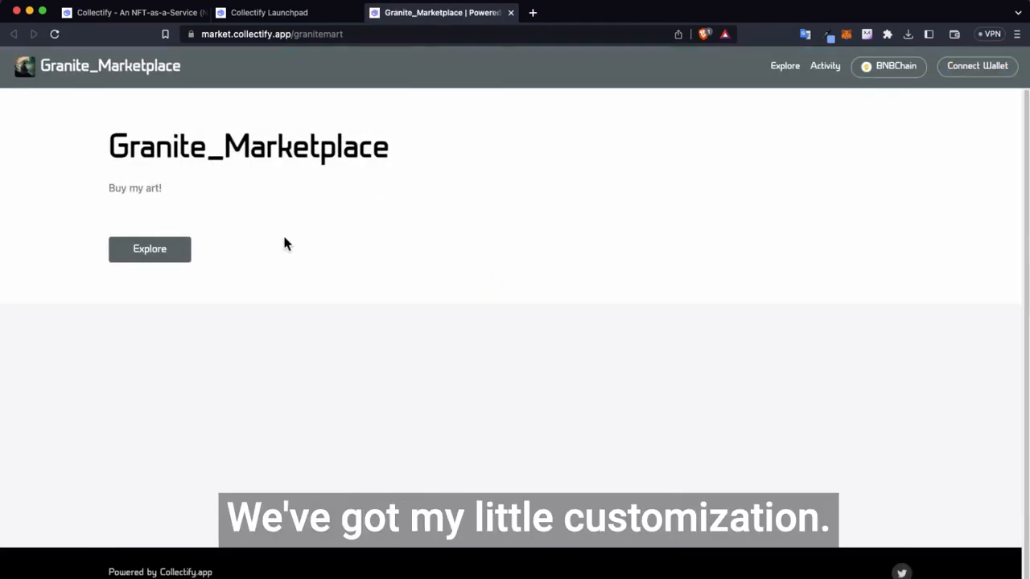
left_click(154, 251)
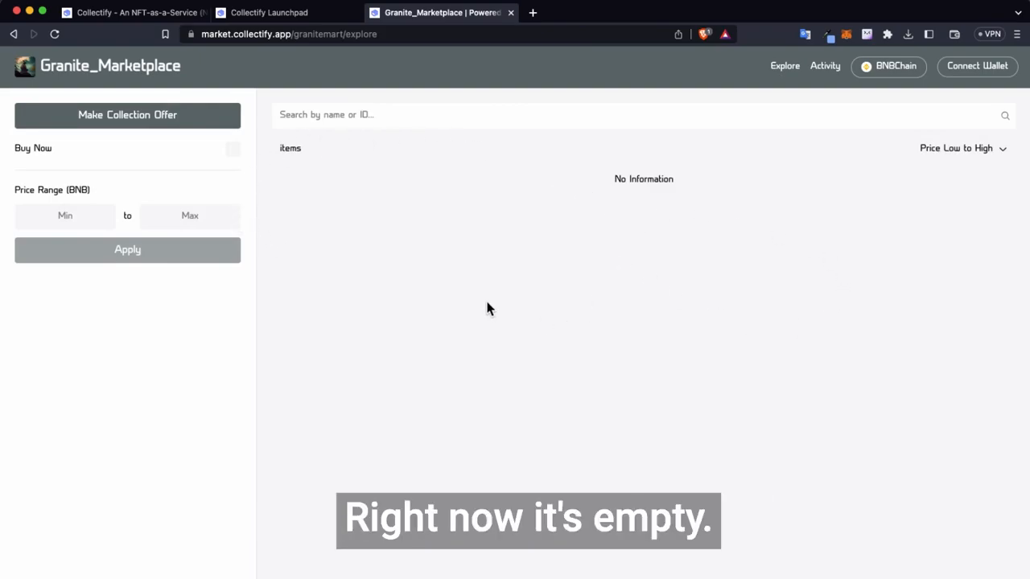
left_click(961, 71)
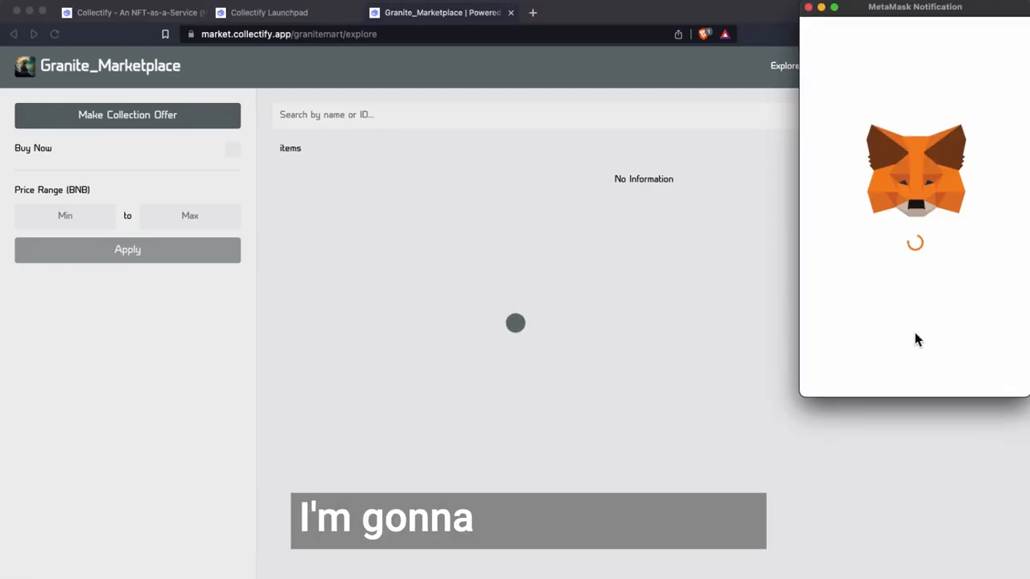
left_click(975, 371)
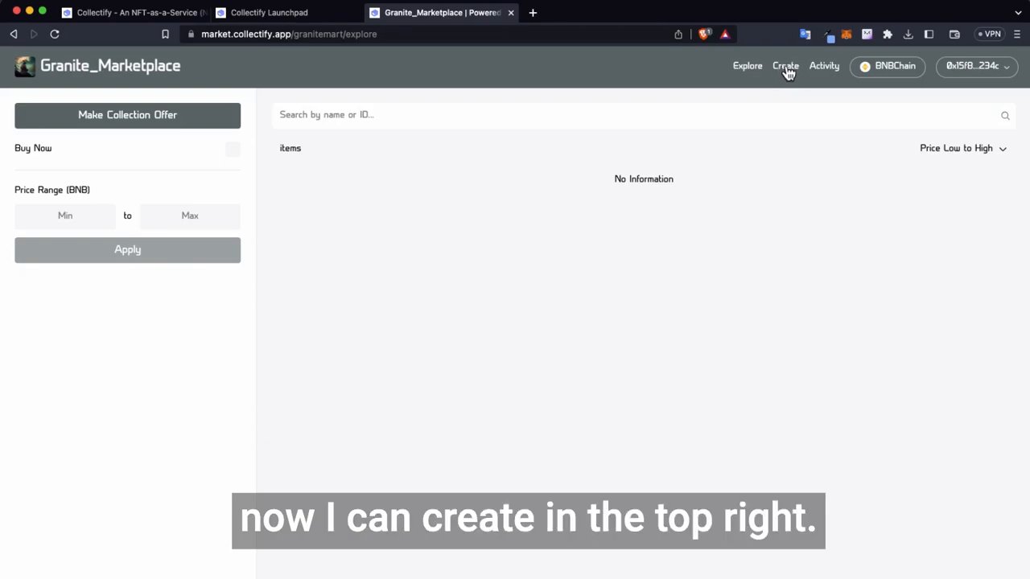
- Start creating an NFT in the marketplace and upload Neon Jukai Rider.png as its image file
left_click(786, 68)
scroll(430, 359, "down", 3)
scroll(314, 365, "up", 3)
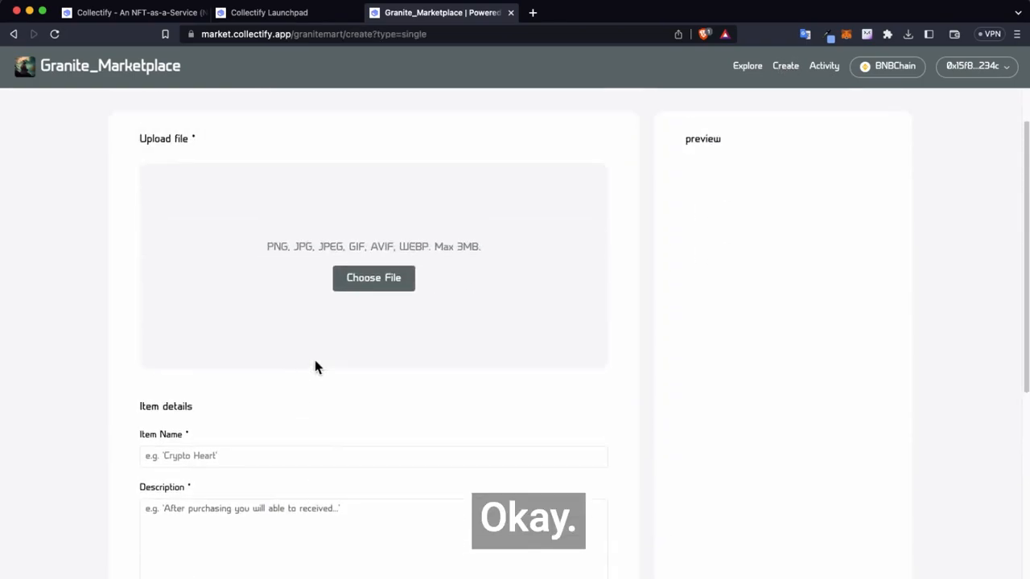
left_click(375, 337)
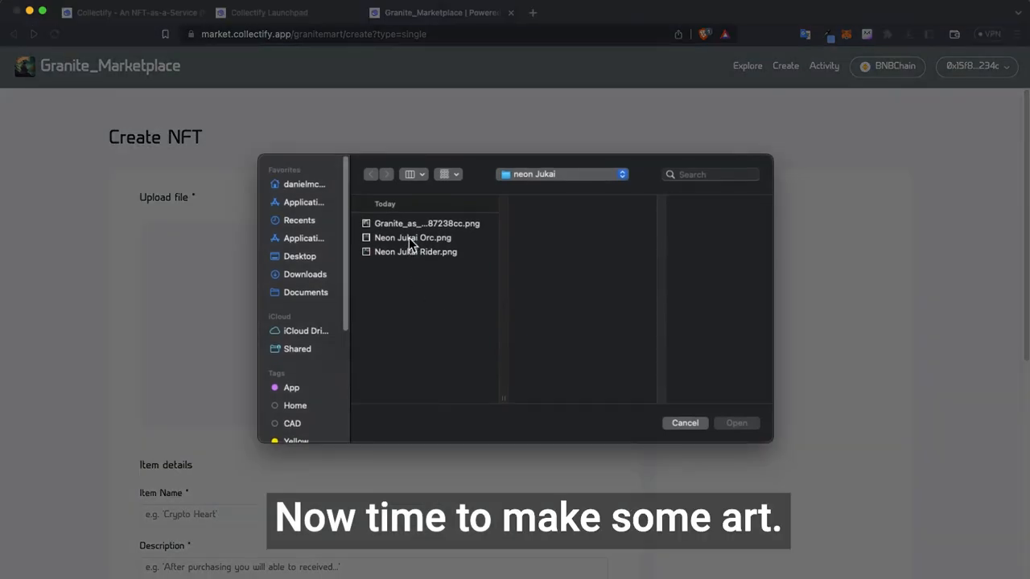
left_click(421, 253)
left_click(750, 427)
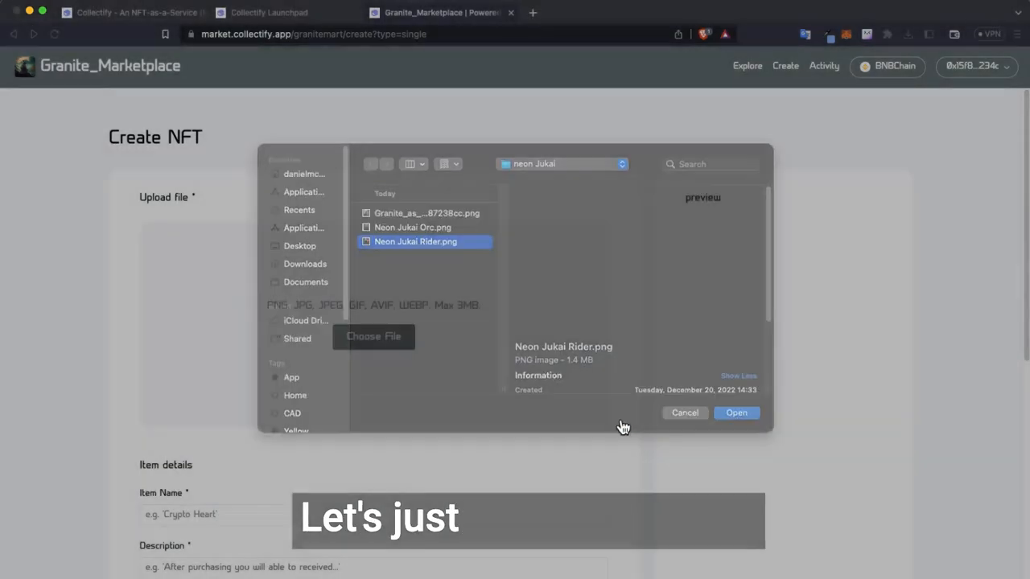
- Name the item Neon Rider and give it the description "Riding in the forest"
scroll(354, 420, "down", 2)
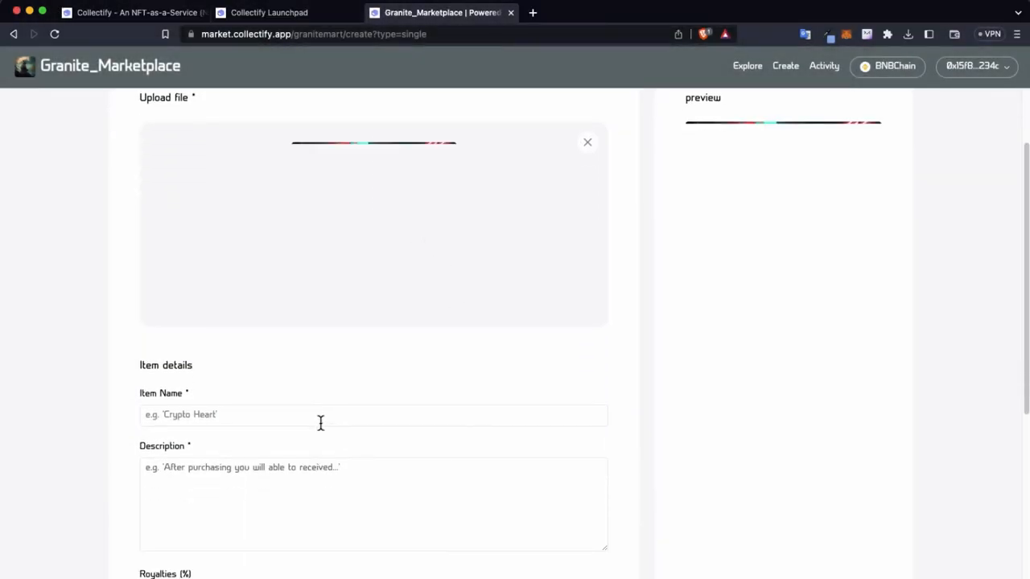
left_click(318, 420)
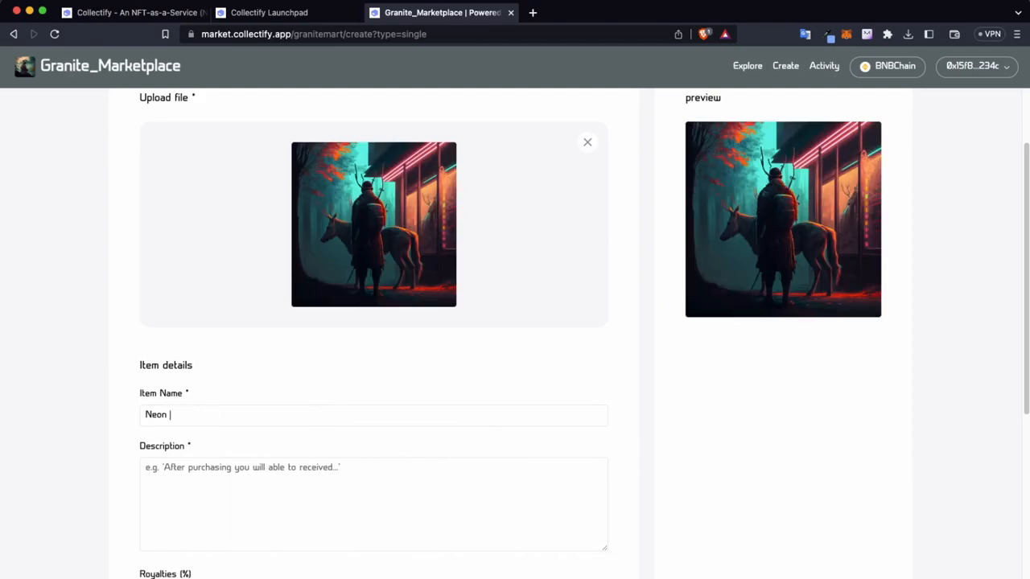
scroll(329, 482, "down", 2)
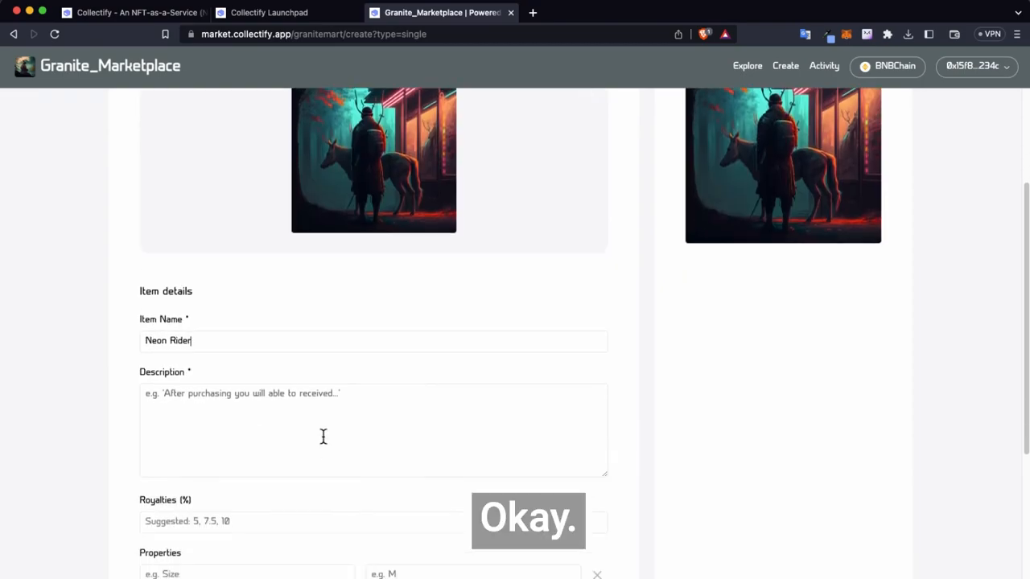
left_click(323, 436)
type("Ridi")
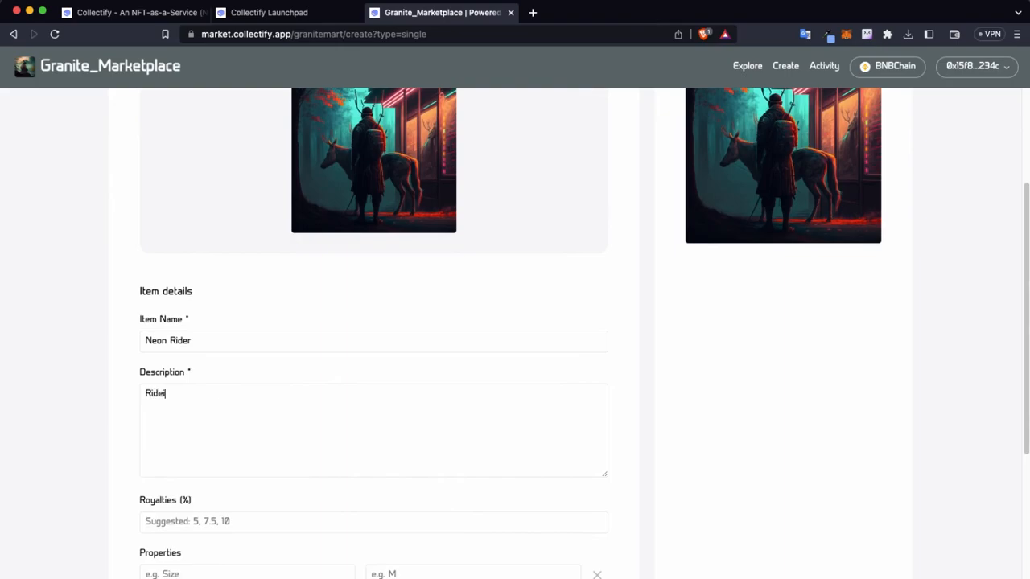
type("ng in the forest")
- Set the NFT's royalties to 5%
scroll(206, 324, "down", 5)
left_click(250, 268)
type("5")
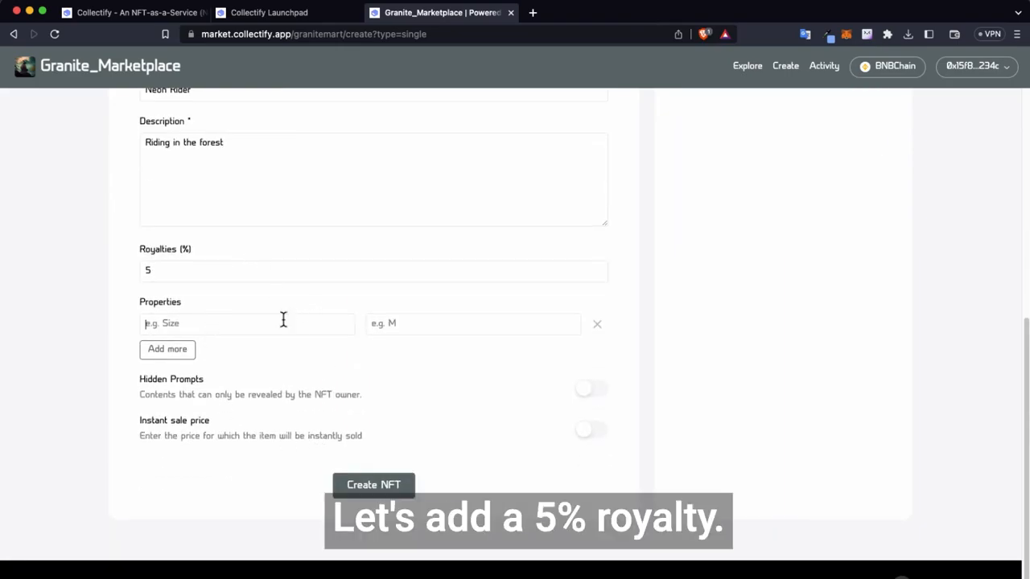
left_click_drag(141, 248, 235, 253)
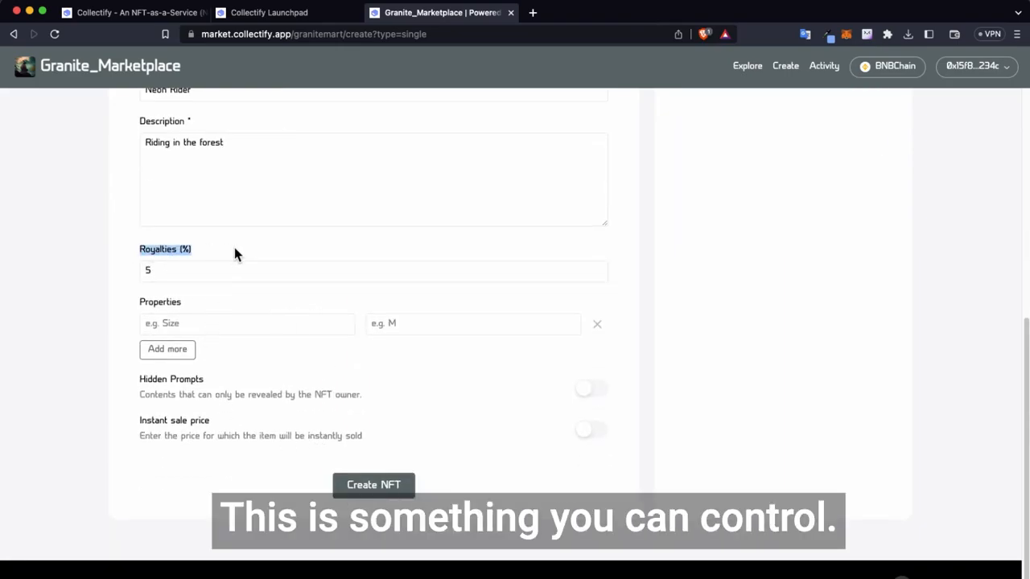
- Give the NFT two properties: Scene with the value Forest, and Light with the value Neon
left_click(167, 349)
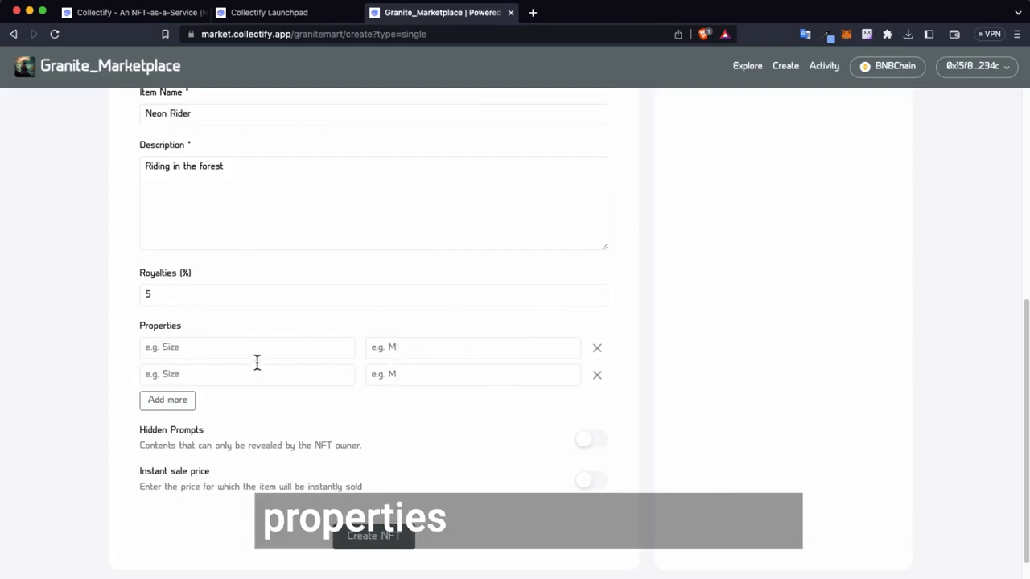
scroll(298, 391, "down", 1)
left_click(214, 328)
type("Scene")
key("Tab")
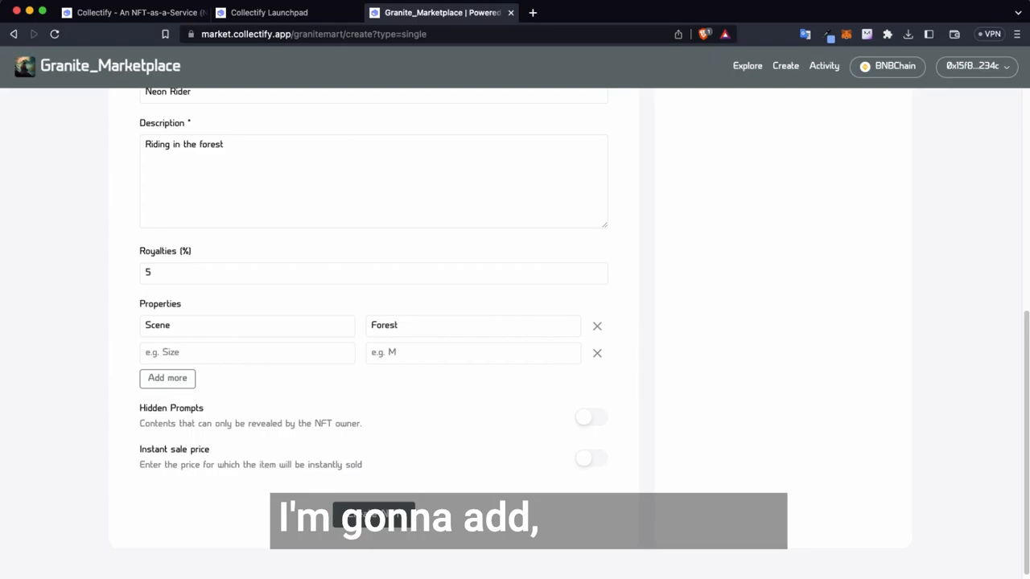
type("Light")
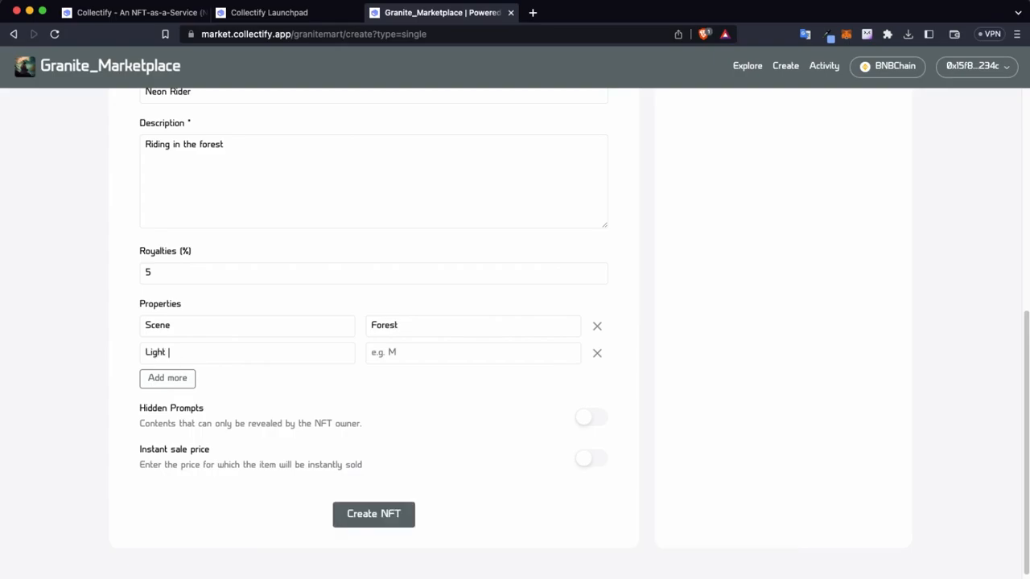
- Add a third property to the NFT, Animal with the value Elk
left_click(168, 378)
scroll(221, 336, "down", 1)
left_click(220, 337)
type("Animal")
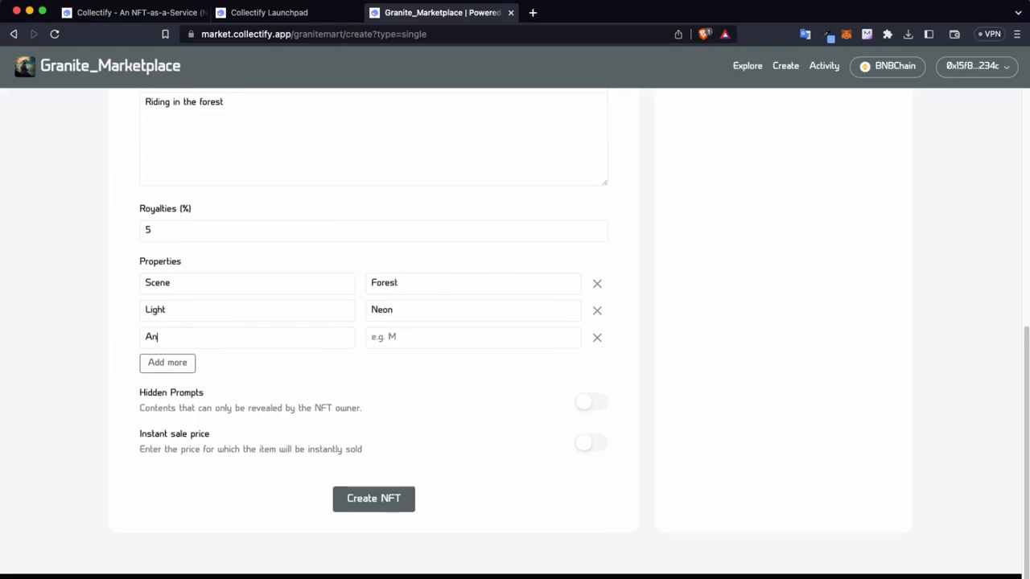
key("Tab")
type("Elk")
scroll(220, 319, "up", 5)
scroll(366, 239, "down", 5)
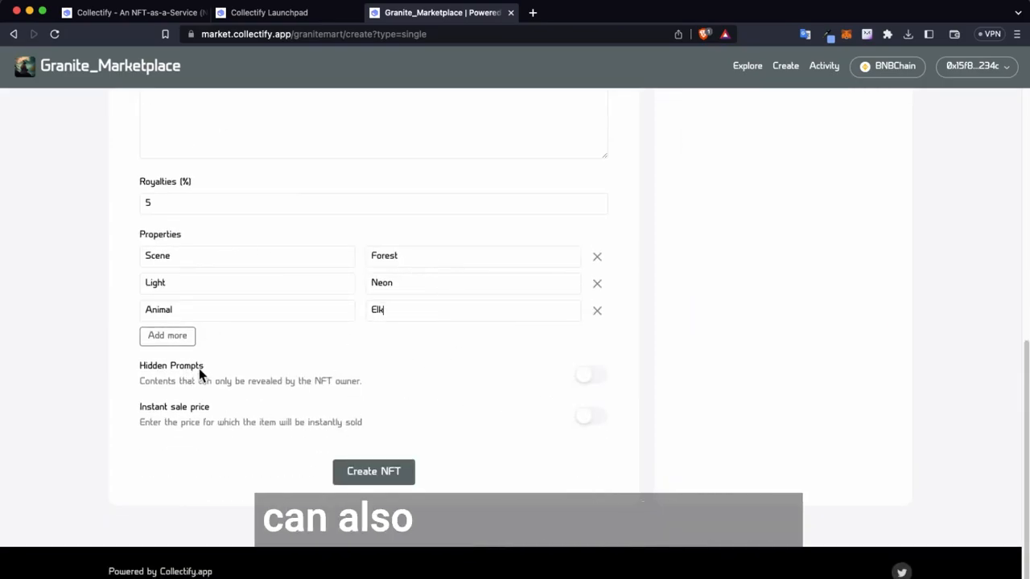
- Enable hidden prompts with the text "Good luck, here's the truth...." and set an instant sale price of 0.001 BNB
left_click(589, 382)
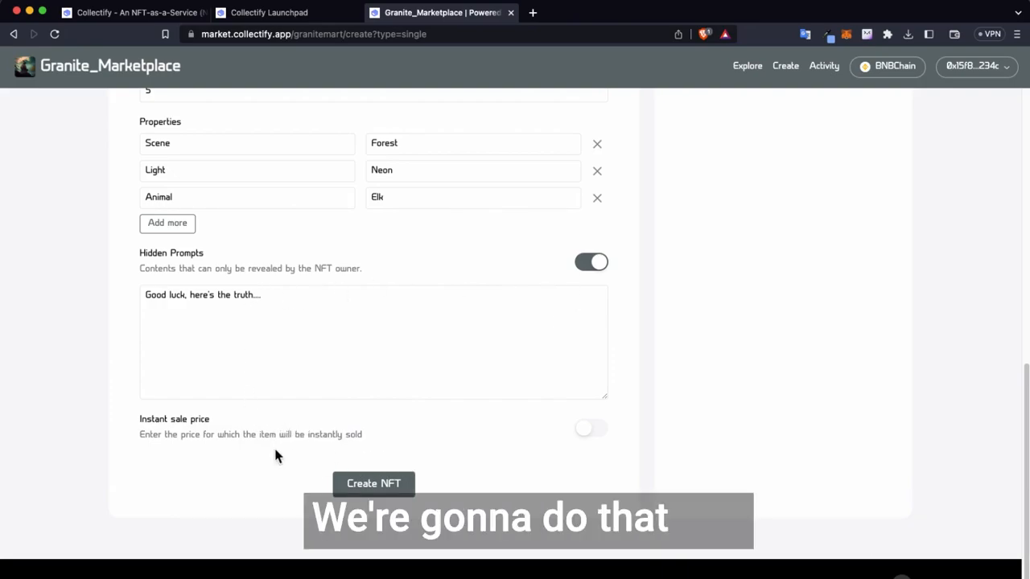
left_click(593, 429)
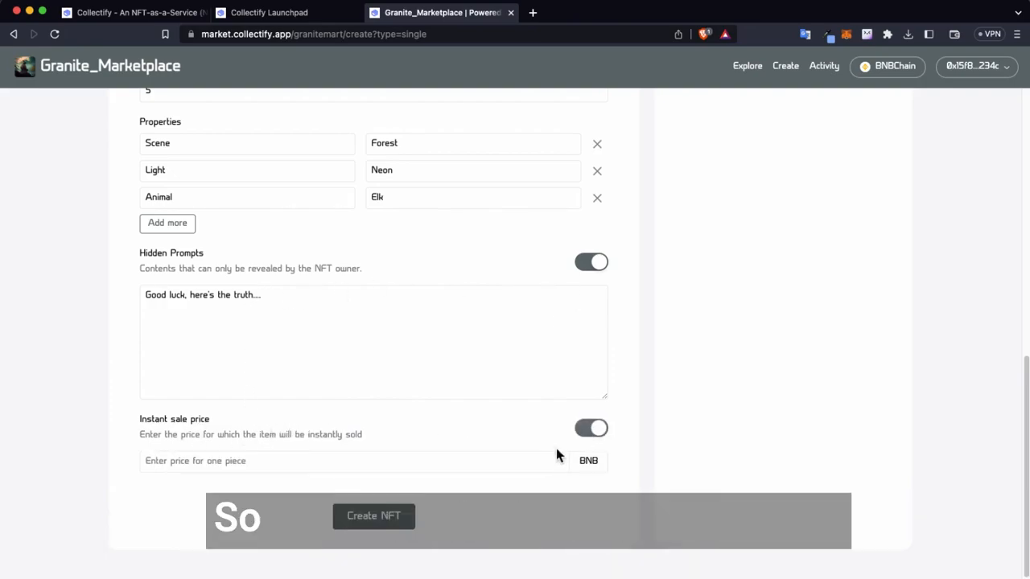
scroll(648, 474, "down", 2)
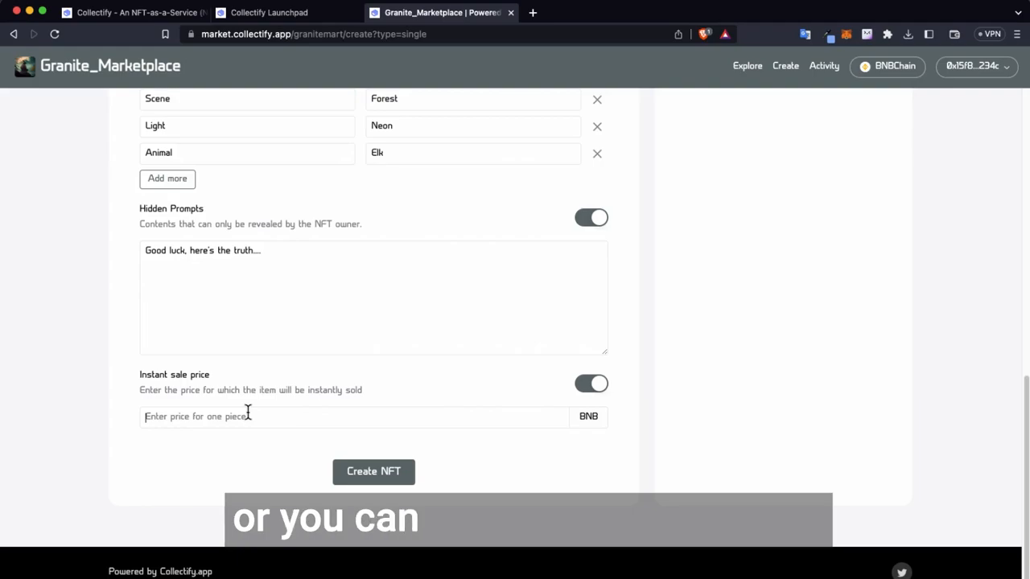
type(".00")
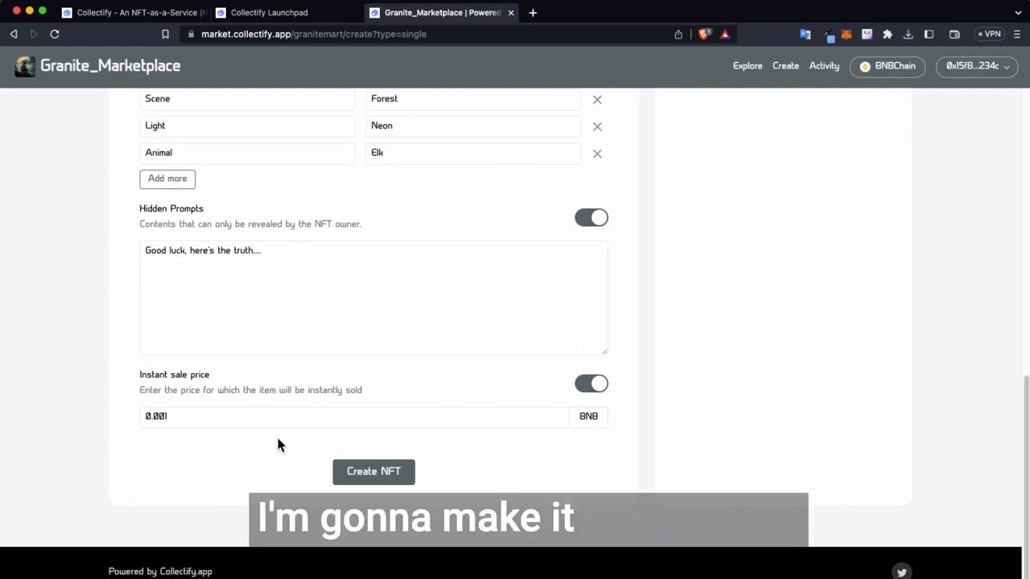
type("1")
- Create the NFT, confirming the approval and minting transactions and signing the fixed-price request in MetaMask
left_click(354, 479)
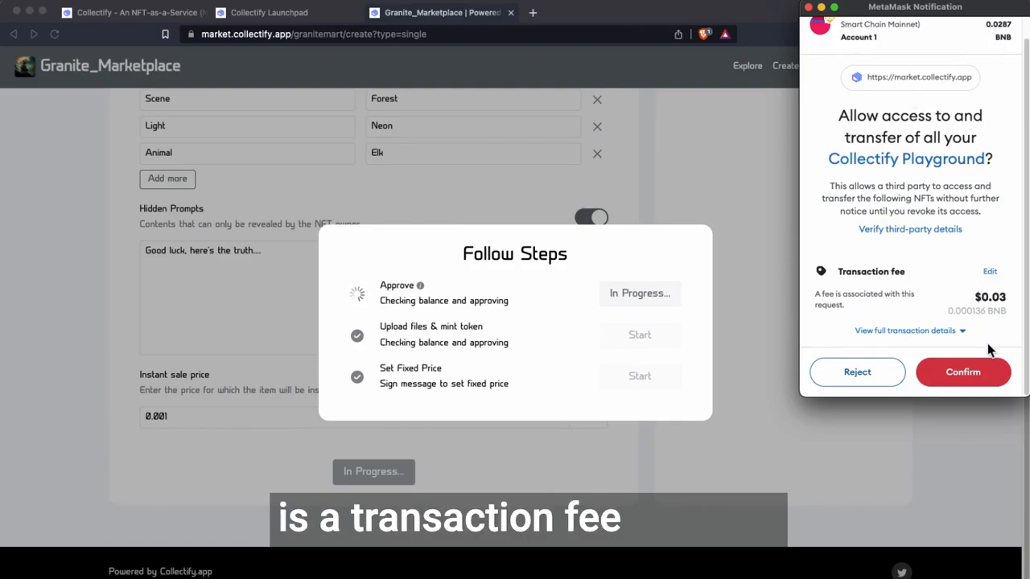
left_click(983, 378)
left_click(855, 278)
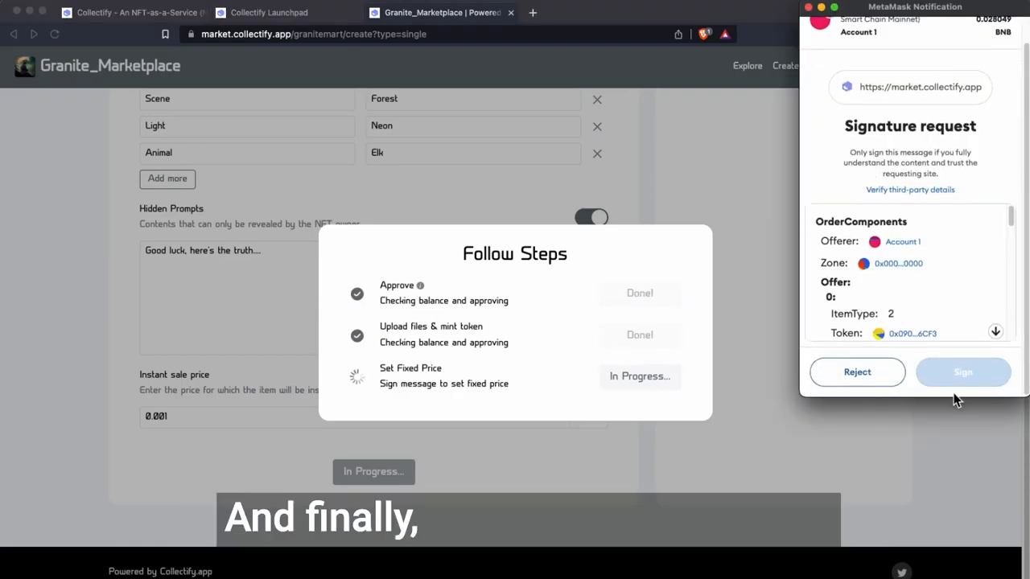
scroll(949, 296, "down", 10)
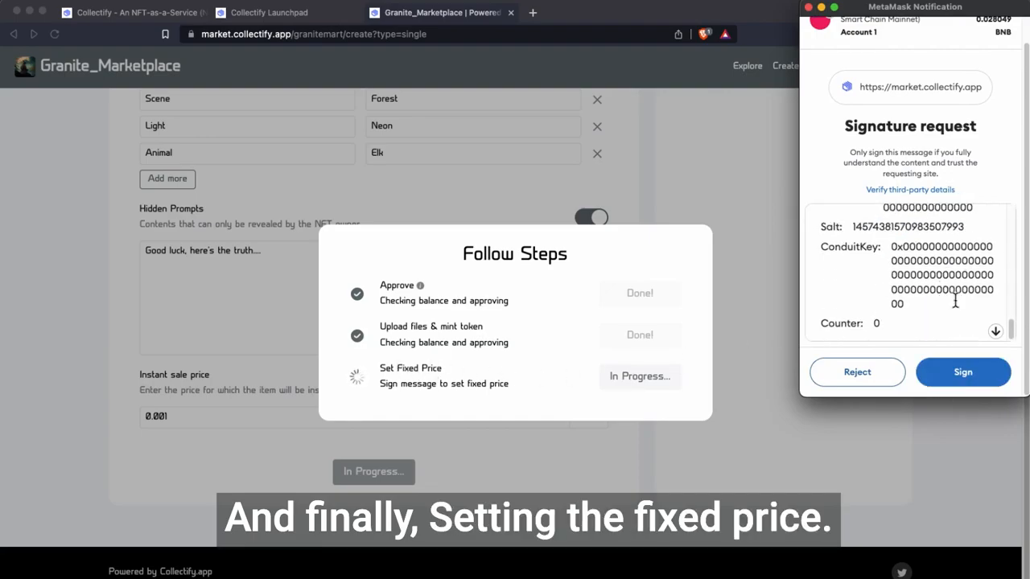
left_click(965, 383)
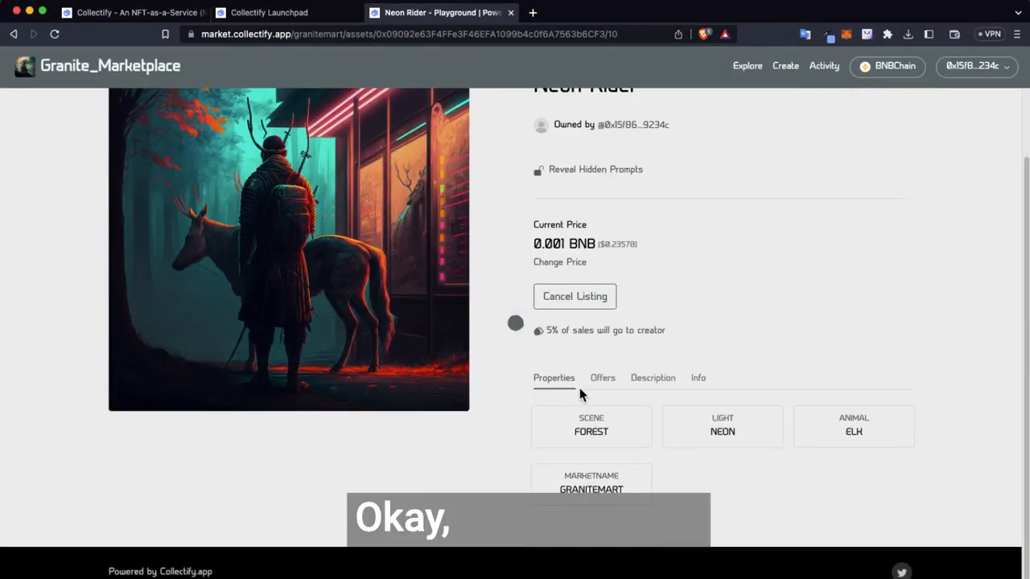
- Review the Neon Rider listing page and reveal the NFT's hidden prompts
scroll(531, 370, "down", 5)
scroll(516, 338, "up", 5)
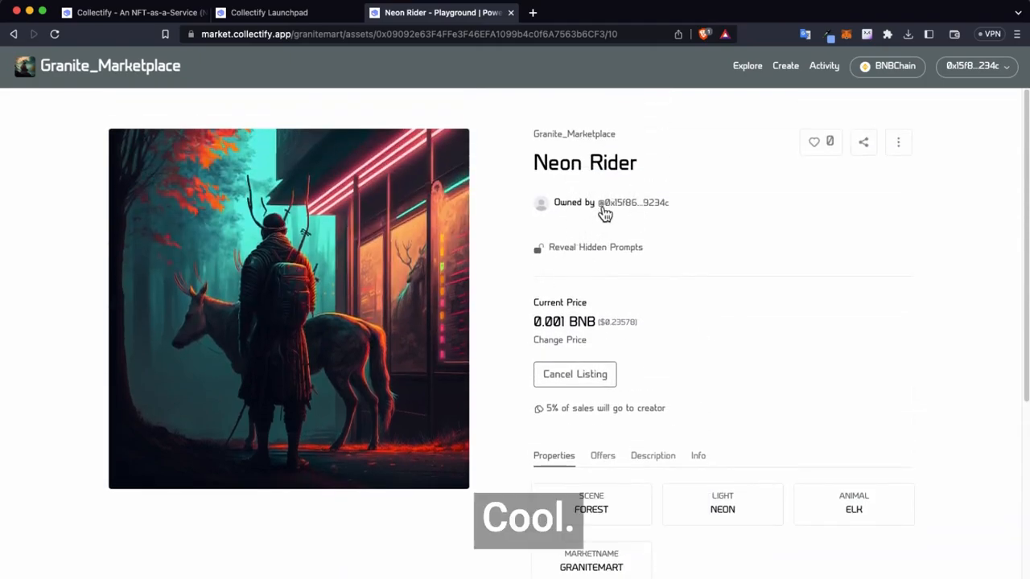
scroll(681, 359, "down", 1)
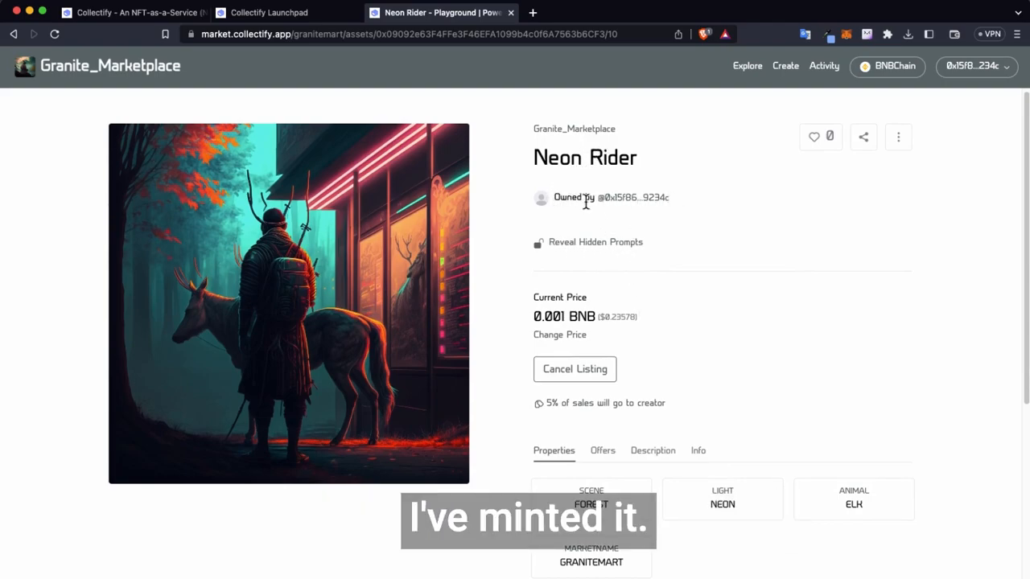
left_click(620, 248)
mouse_move(372, 303)
left_mouse_down()
mouse_move(492, 310)
mouse_move(369, 302)
left_mouse_up()
left_click(538, 307)
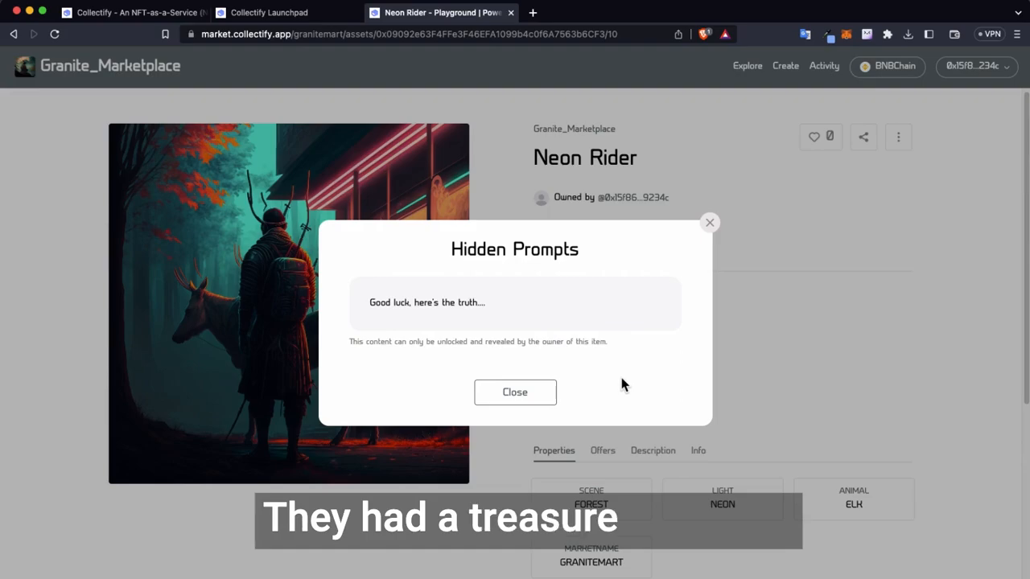
left_click_drag(567, 249, 607, 278)
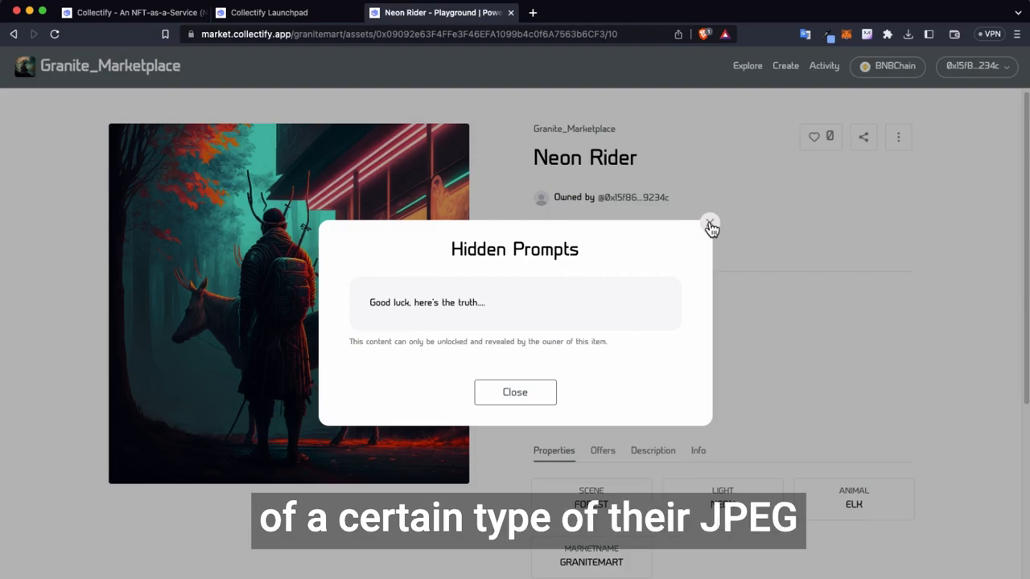
- Read the revealed hidden prompt text of the Neon Rider NFT and close the Hidden Prompts dialog
left_click_drag(424, 302, 370, 303)
left_click_drag(469, 301, 496, 306)
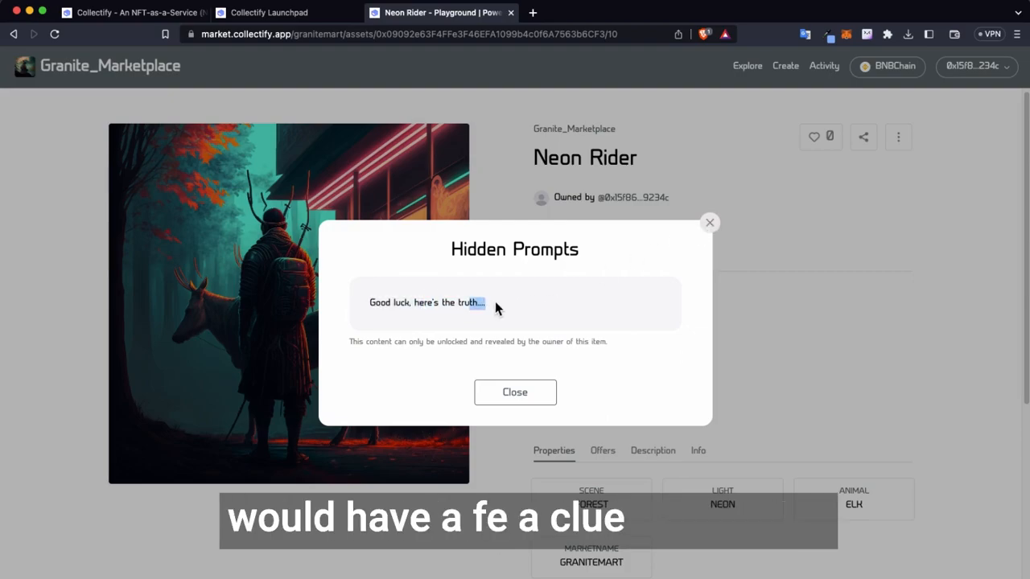
left_click(708, 223)
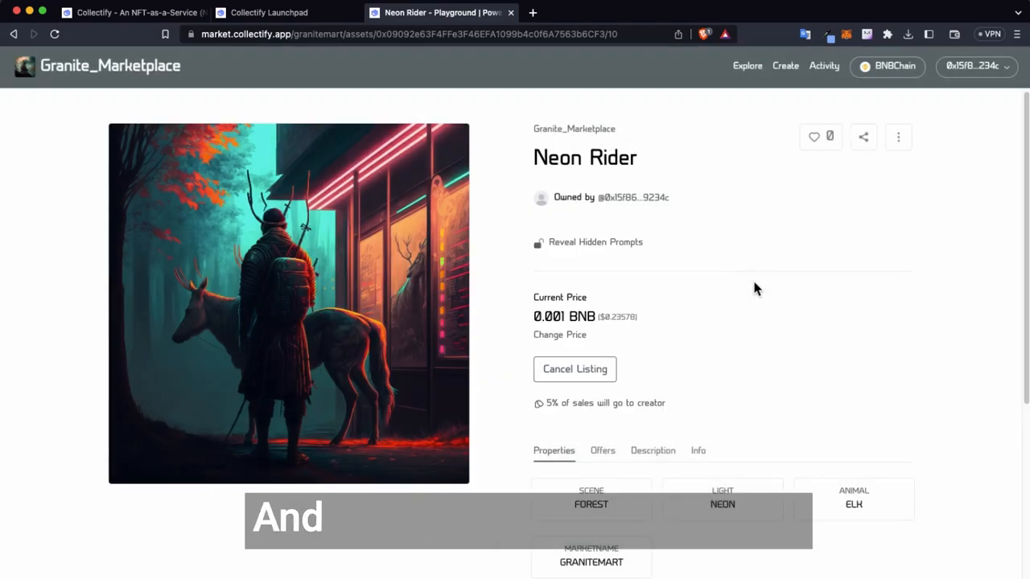
- Examine the Neon Rider NFT's properties, offers, description and contract info
scroll(753, 278, "down", 3)
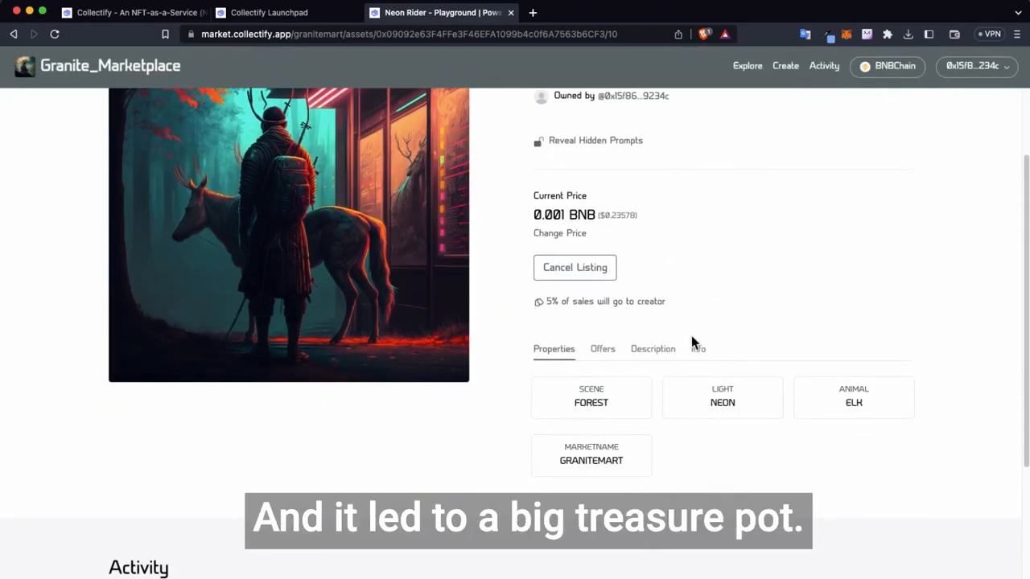
scroll(694, 345, "up", 2)
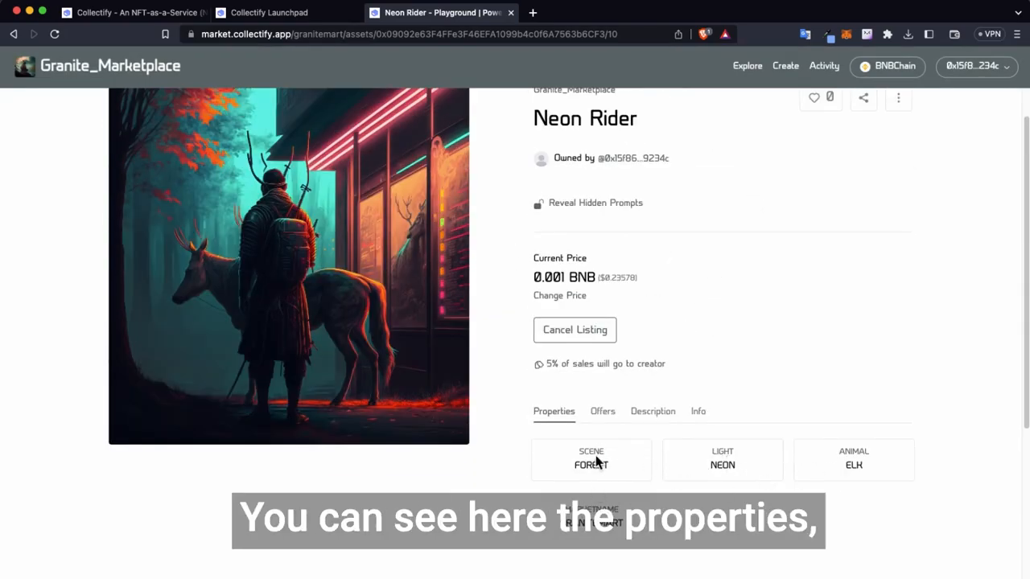
left_click(603, 411)
scroll(756, 366, "down", 3)
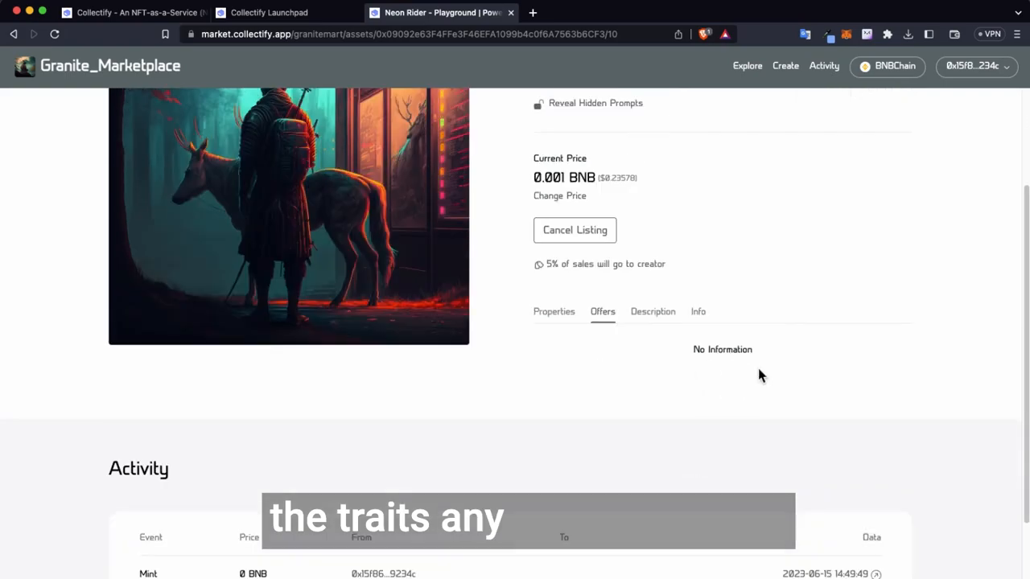
left_click(657, 313)
left_click(700, 313)
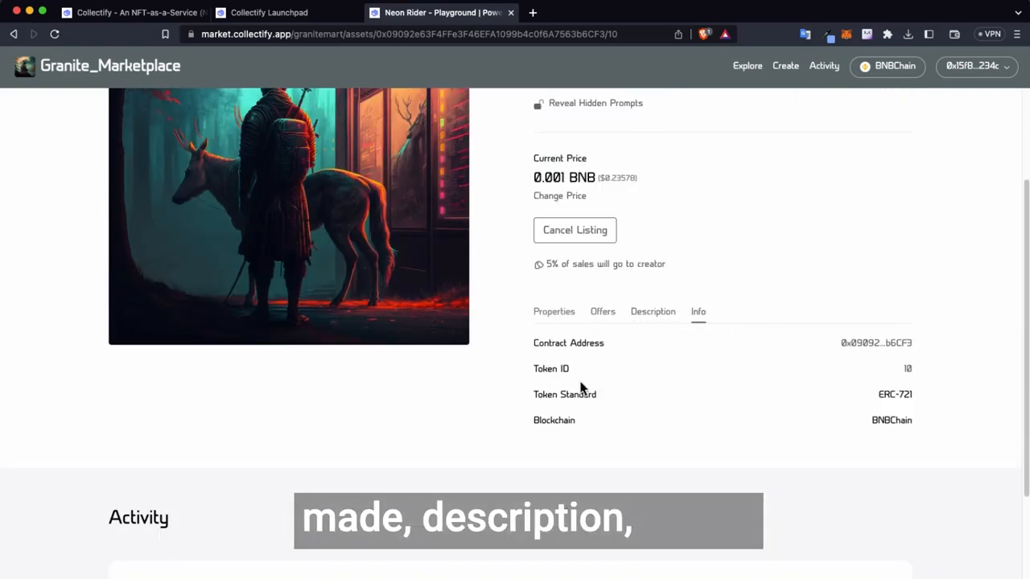
left_click(554, 313)
scroll(524, 416, "down", 4)
scroll(524, 415, "up", 8)
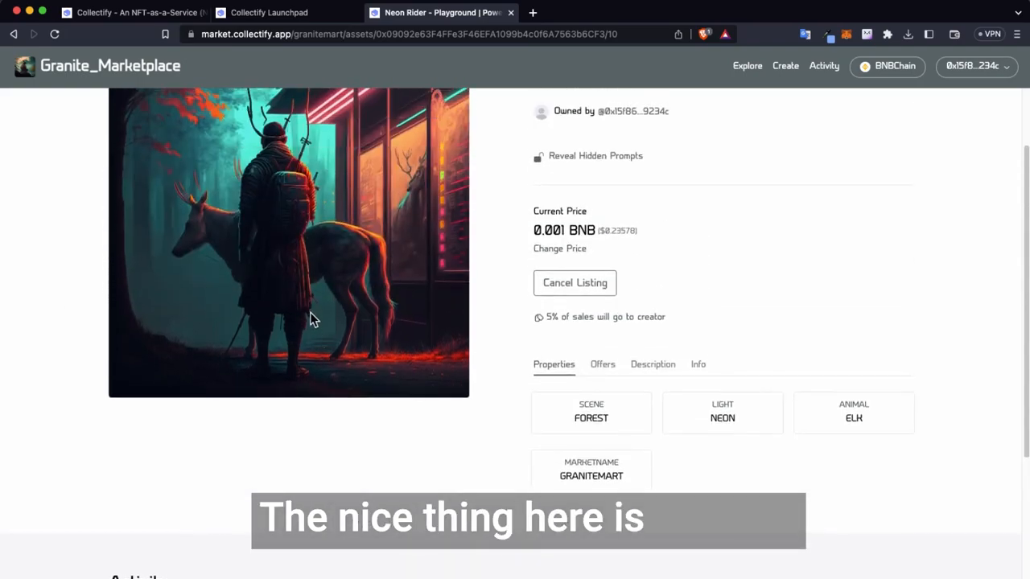
- Look over the marketplace branding and the activity history on the Neon Rider page
left_click_drag(184, 67, 41, 67)
left_click(48, 146)
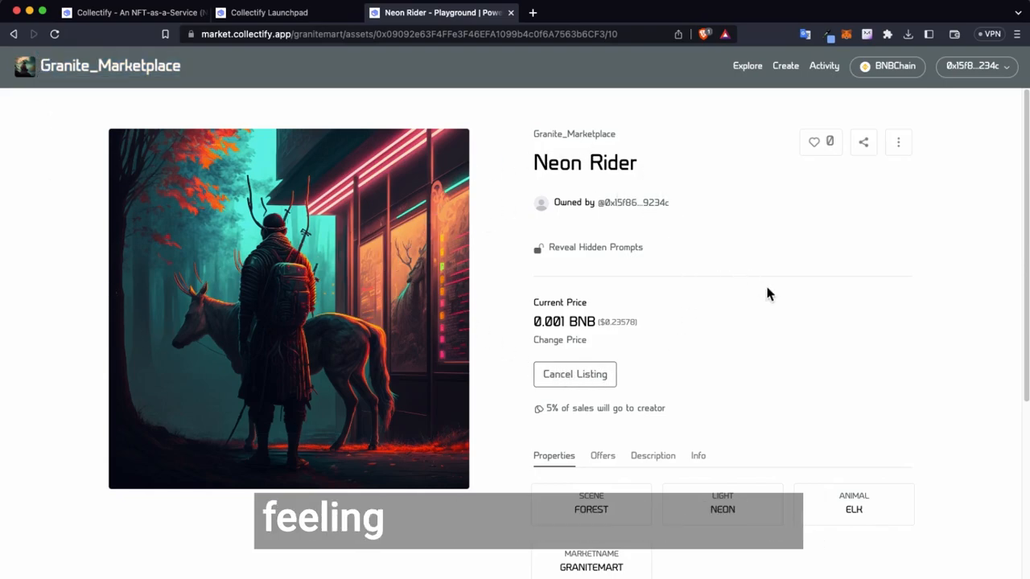
scroll(963, 354, "down", 5)
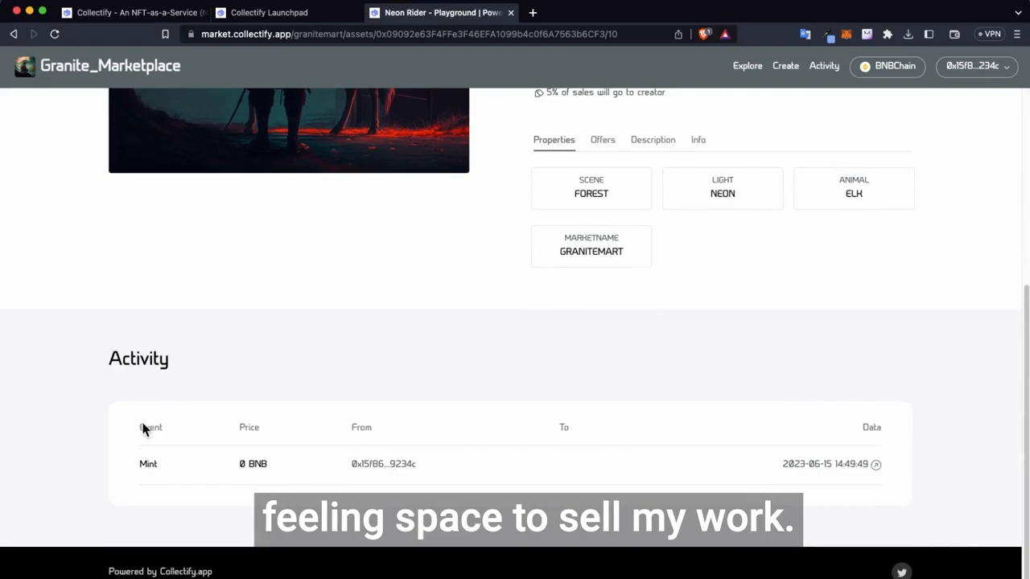
- Cancel the Neon Rider listing, confirming its removal from sale and the cancellation transaction in MetaMask
scroll(671, 464, "up", 4)
left_click(613, 300)
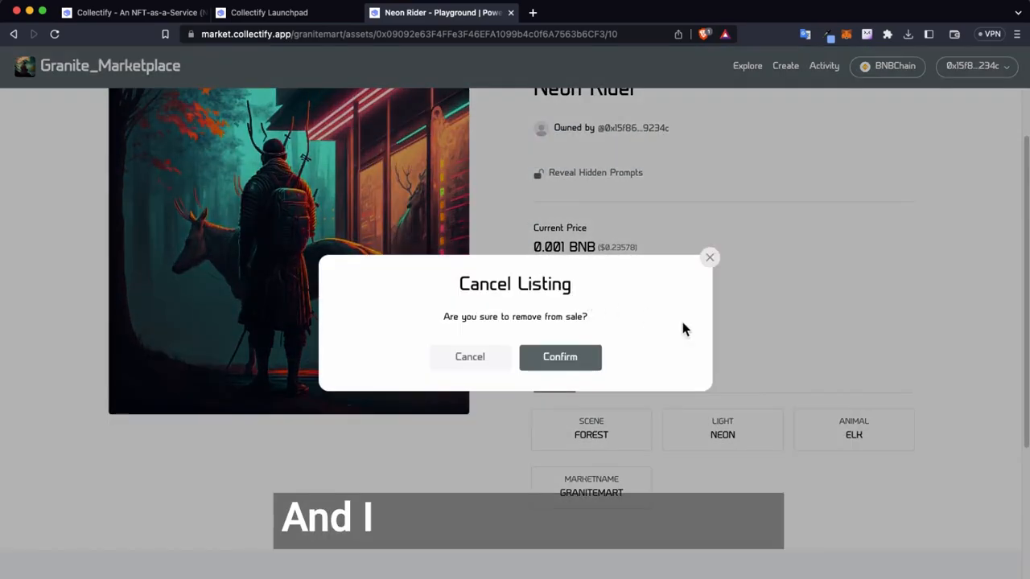
left_click(560, 357)
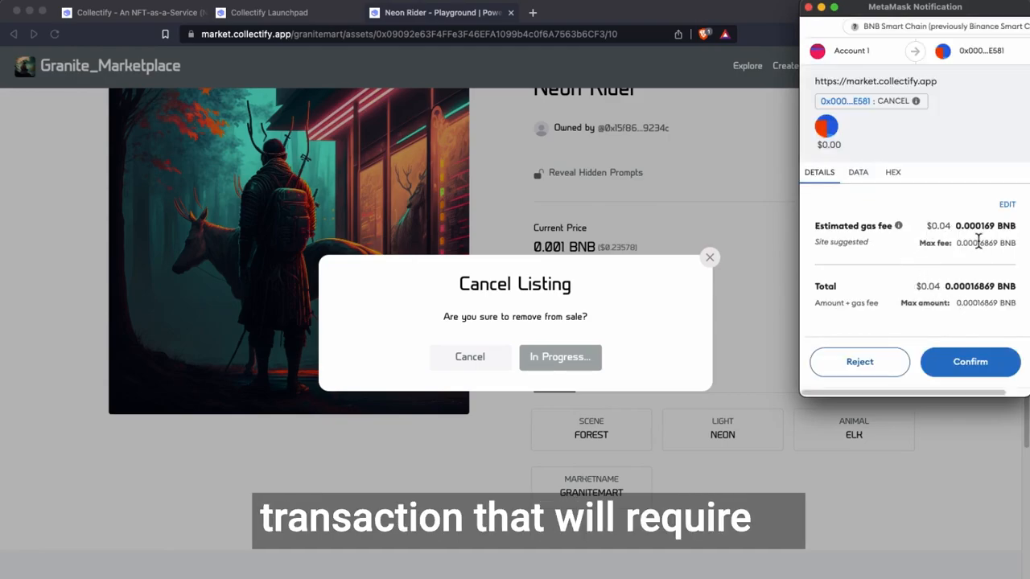
left_click(970, 362)
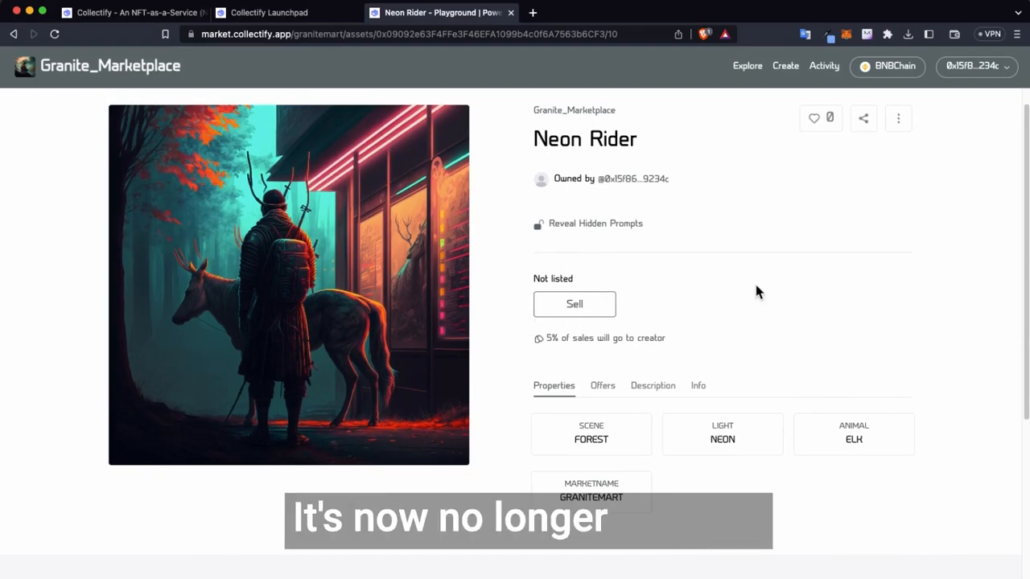
- Check the Neon Rider's sale status, its entry among the marketplace's explorable items and the marketplace-wide activity log
scroll(824, 261, "up", 1)
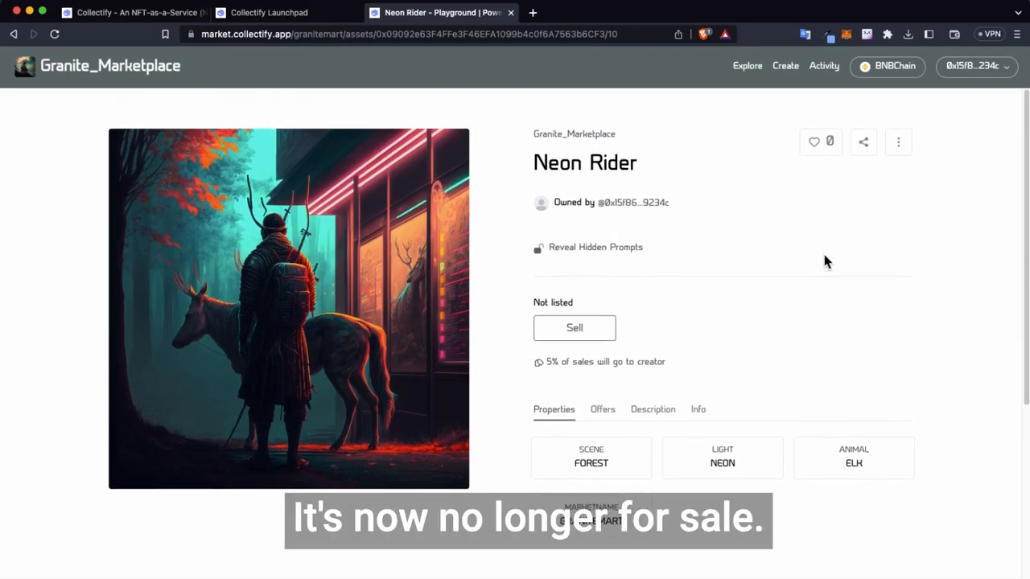
left_click(744, 68)
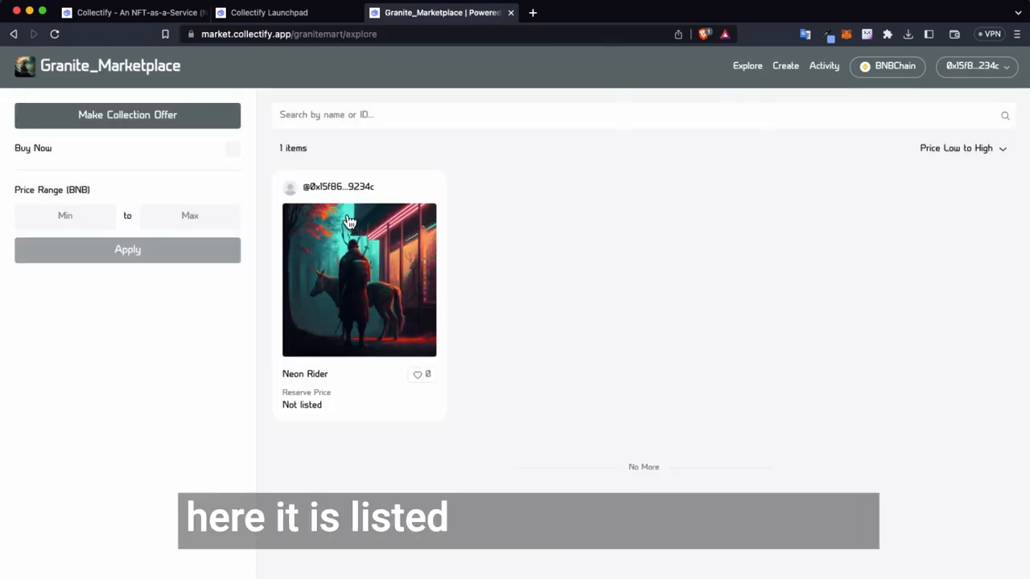
left_click(823, 71)
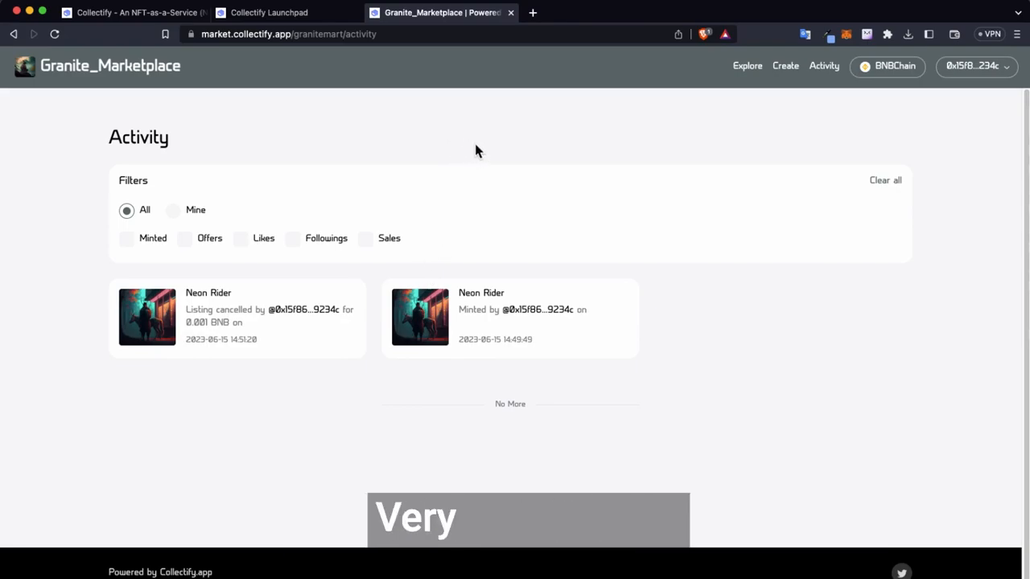
- Close the Granite_Marketplace site and open the list of created marketplaces in Collectify Launchpad
left_click(510, 12)
scroll(105, 466, "down", 5)
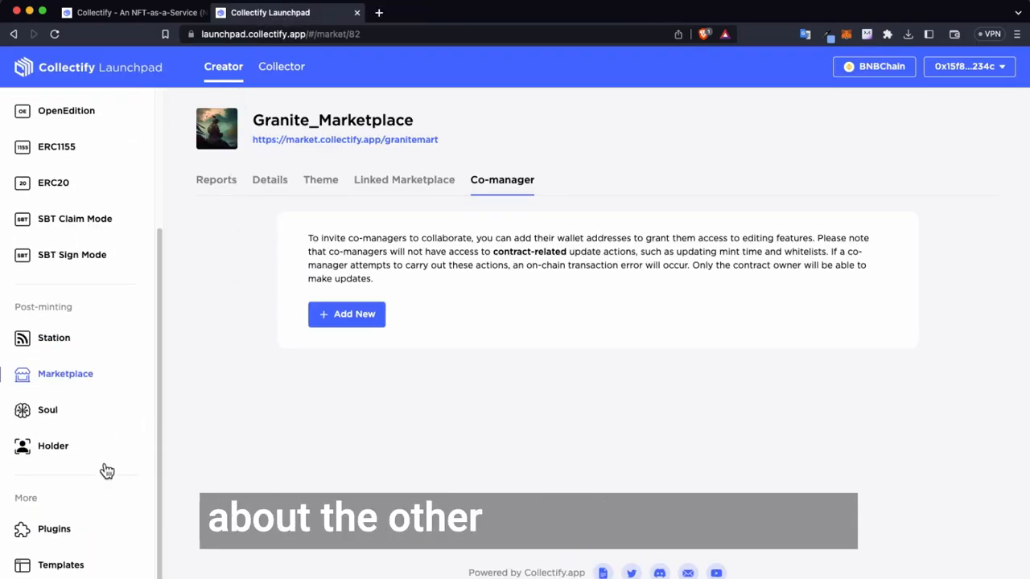
left_click(64, 382)
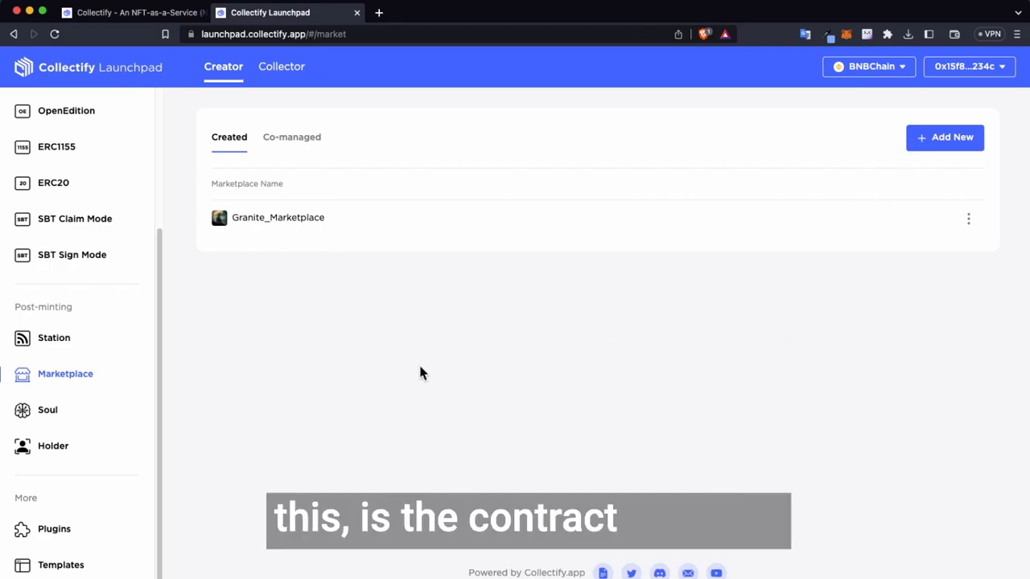
- Open the ERC721 contract "Henge: Realms of Trínáirn" for editing and copy its contract address
scroll(67, 359, "up", 5)
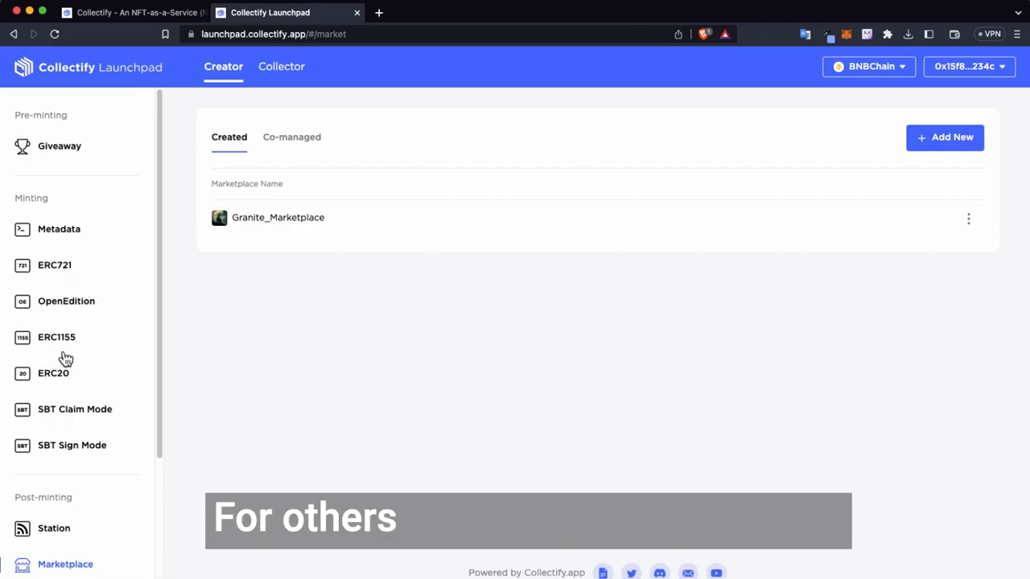
left_click(67, 275)
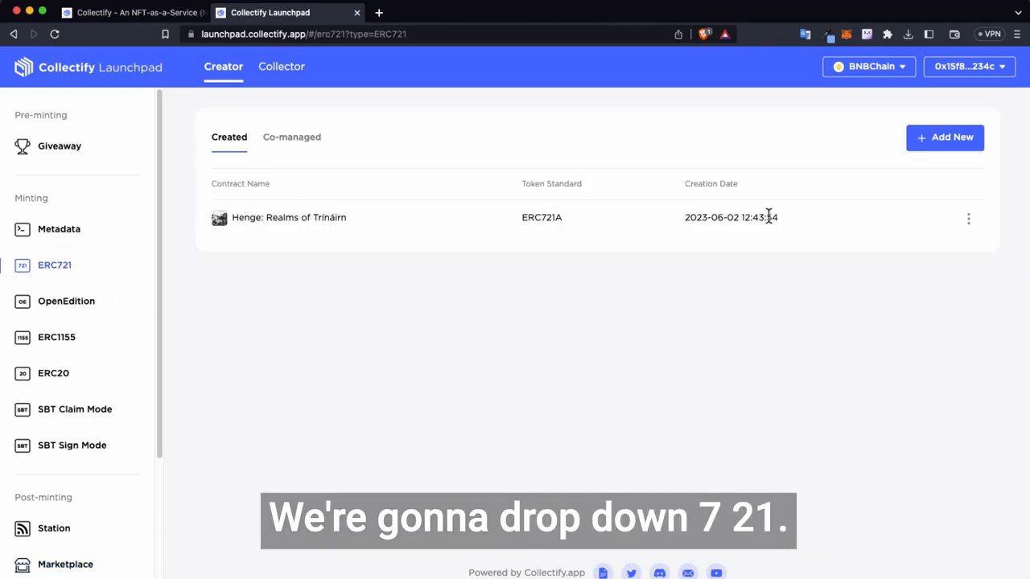
left_click(969, 222)
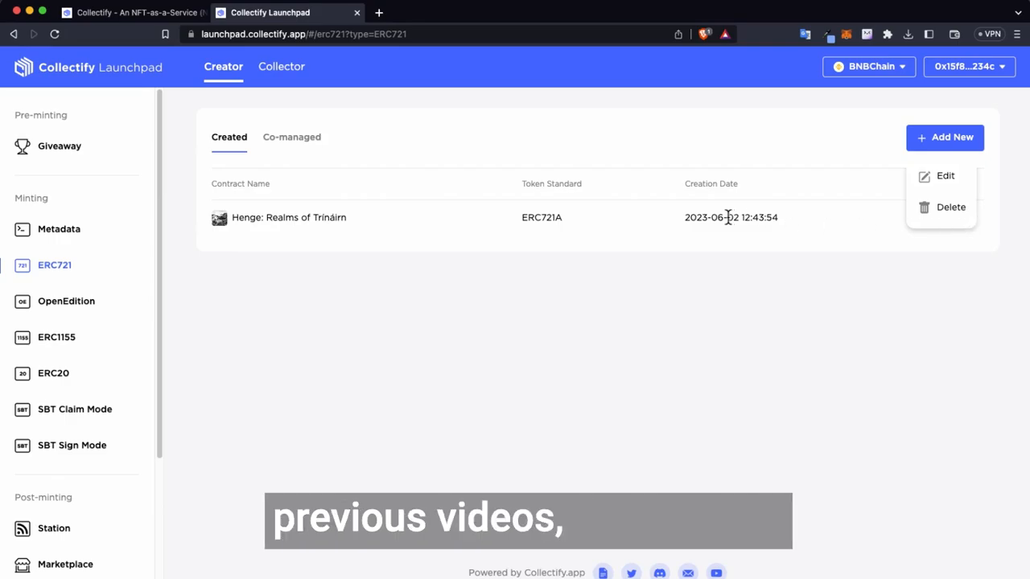
left_click(921, 176)
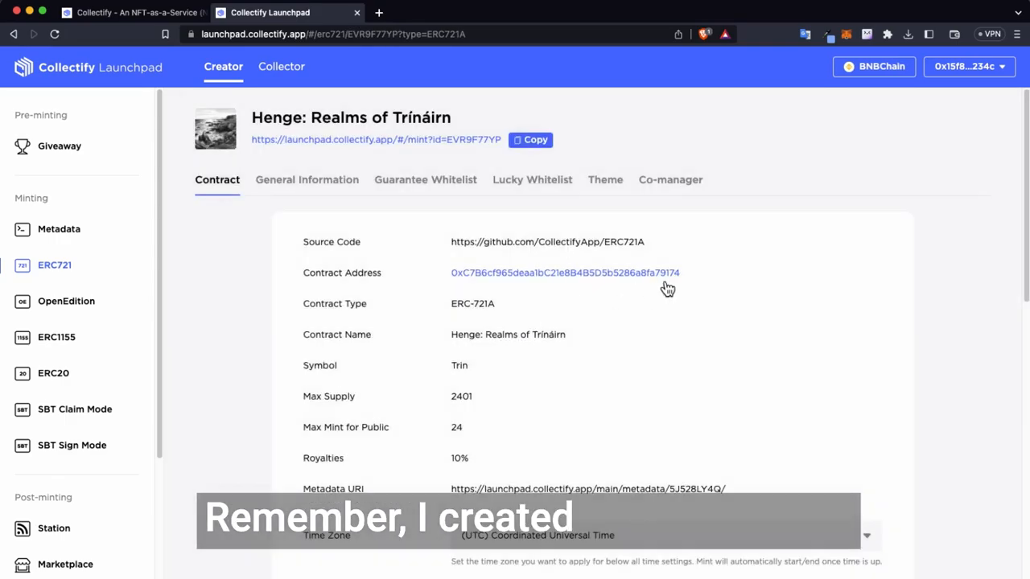
right_click(659, 273)
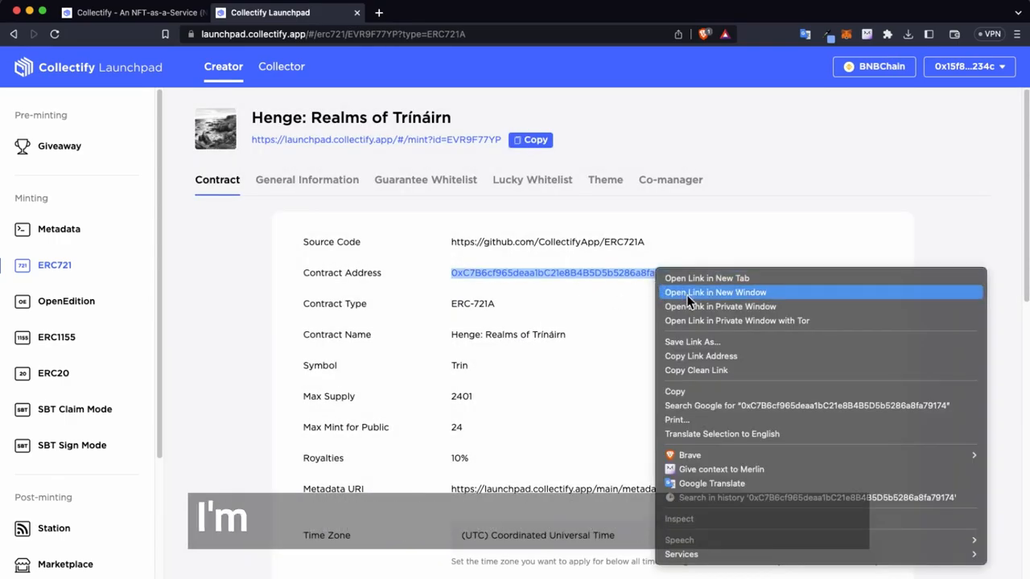
left_click(694, 392)
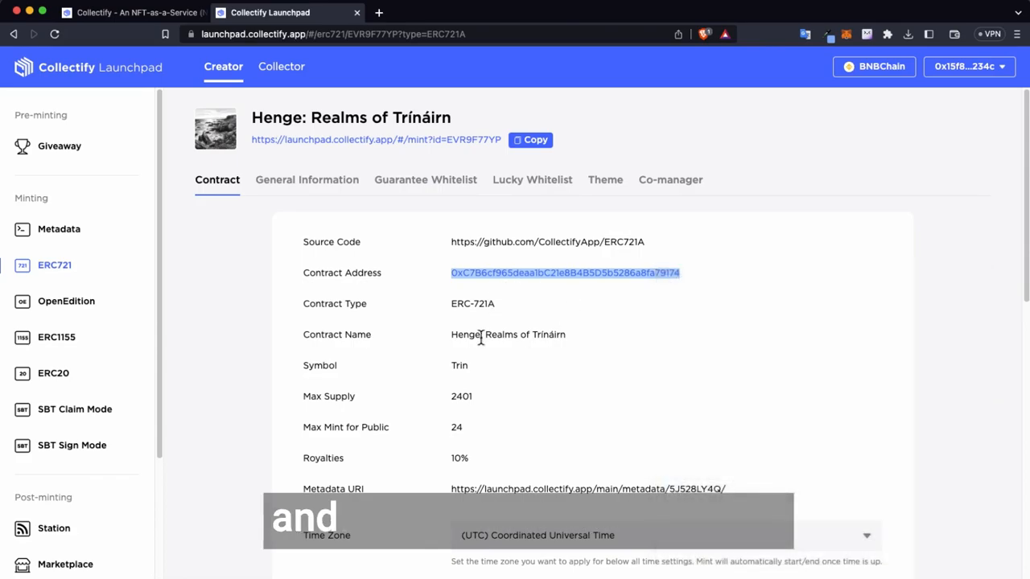
- Start a new NFT marketplace named "Henge Land Marketplace" with the subdomain hengelandsmart
scroll(16, 409, "down", 5)
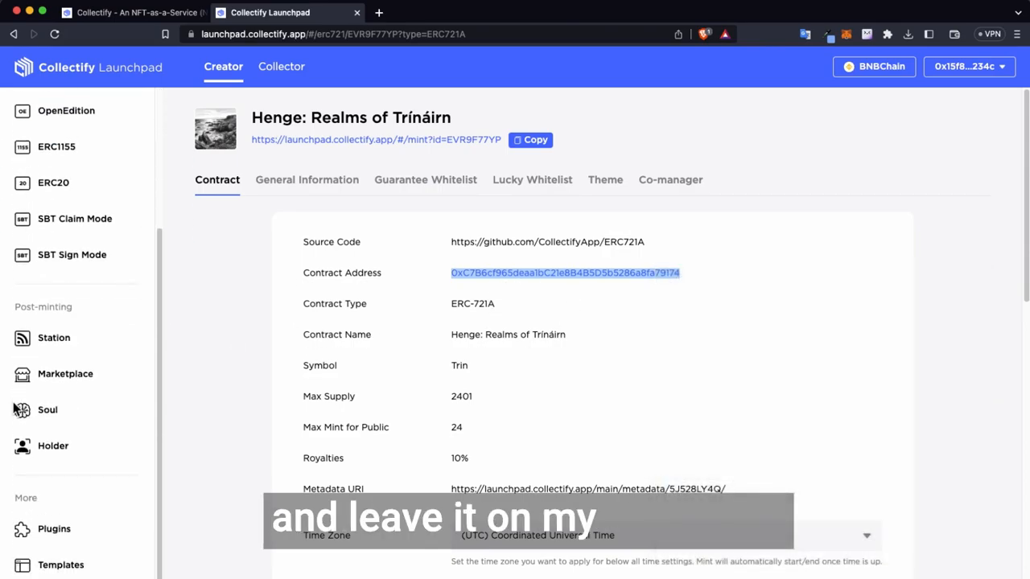
left_click(81, 381)
left_click(945, 138)
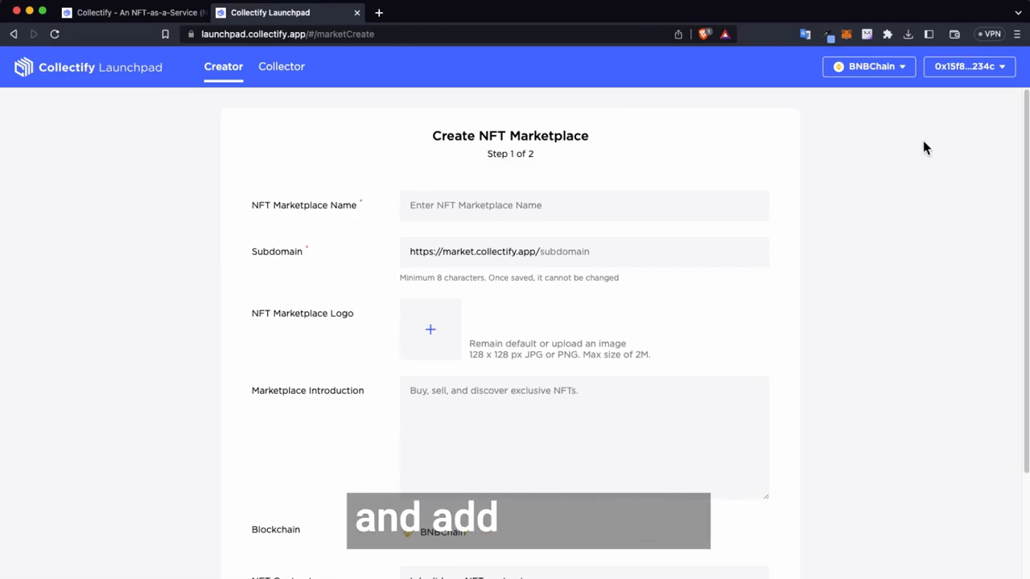
type("Henge Land Marketplace")
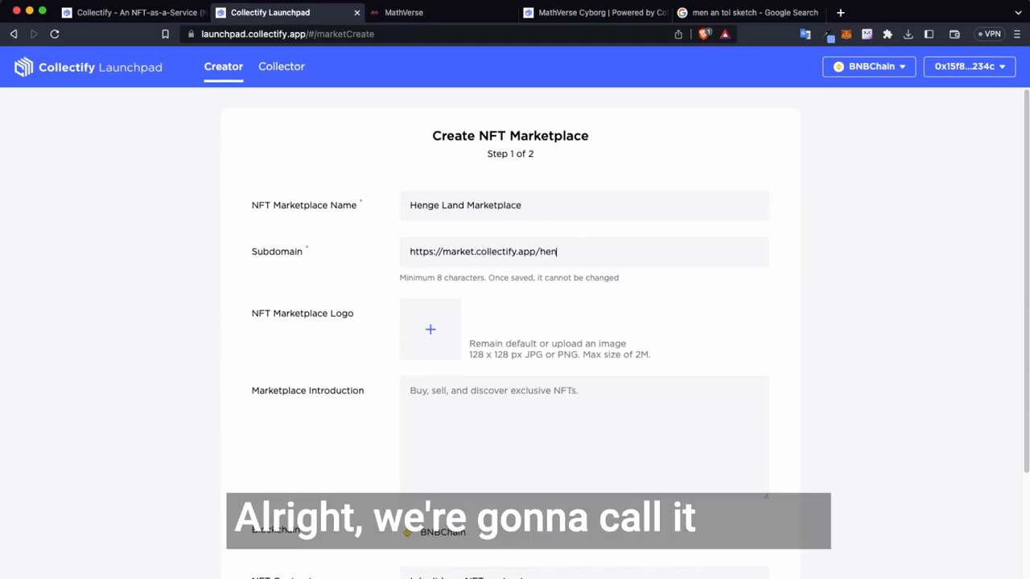
type("am")
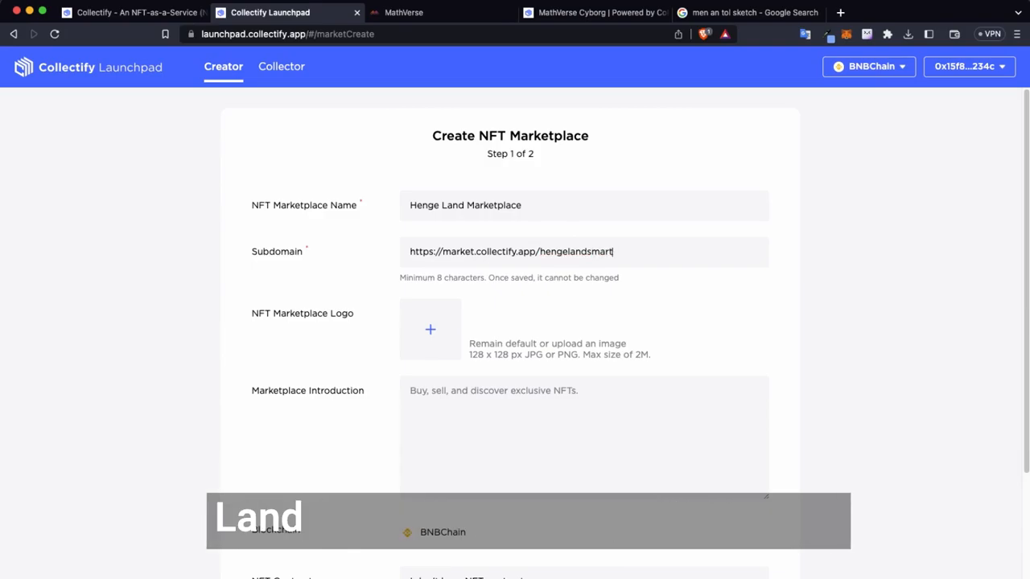
- Upload the "Mor Tir Eredh" image from the Henge Project folder as the marketplace logo
left_click(428, 302)
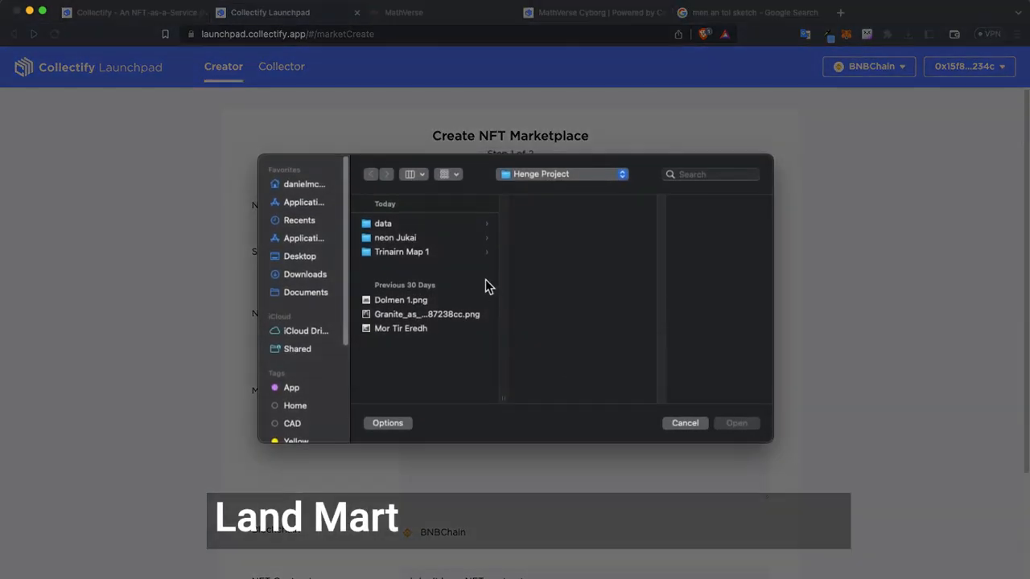
left_click(402, 329)
left_click(734, 424)
- Enter "Buy your lands here!" as the marketplace introduction
scroll(482, 422, "down", 3)
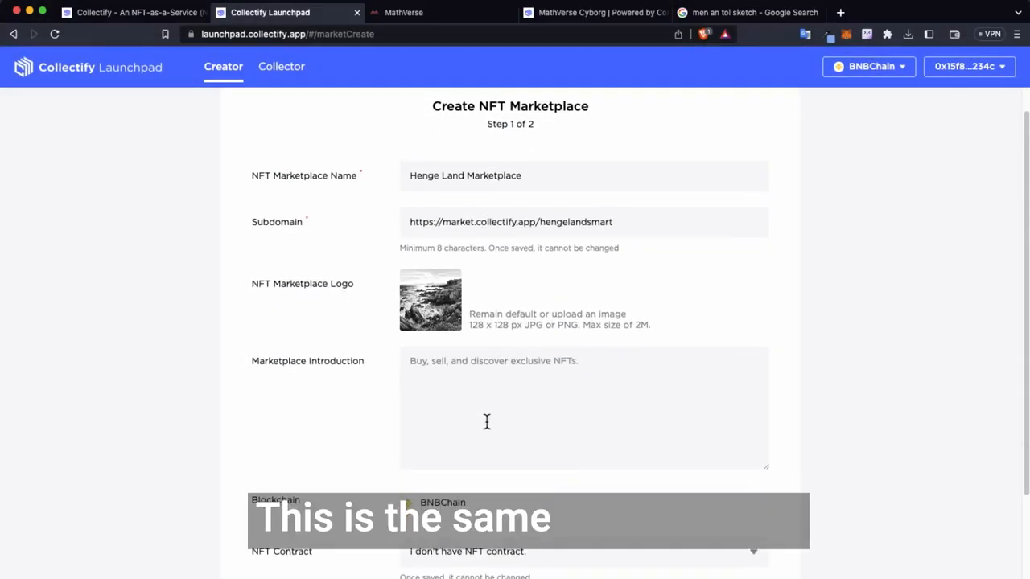
left_click(514, 333)
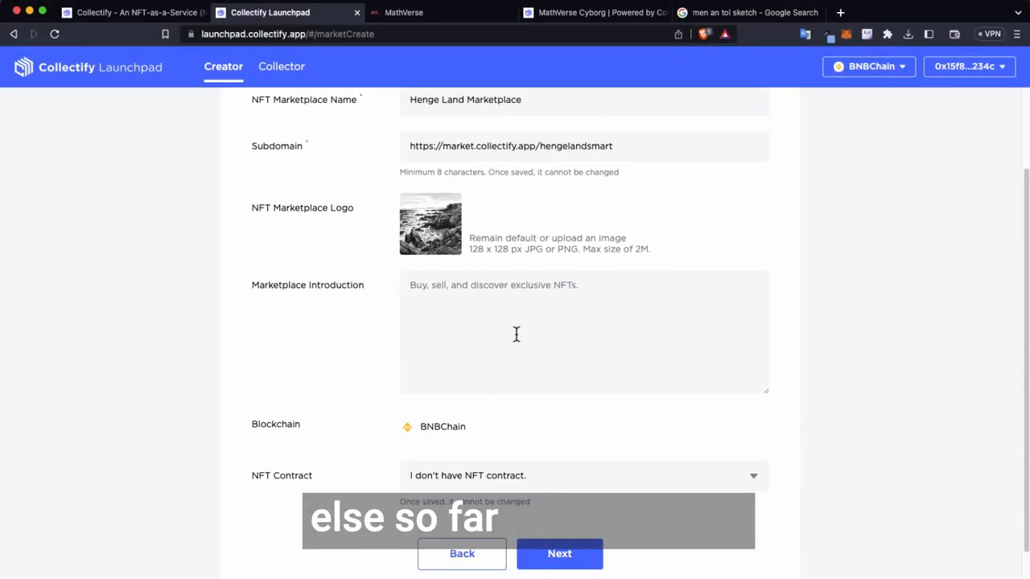
type("Buy your lands here")
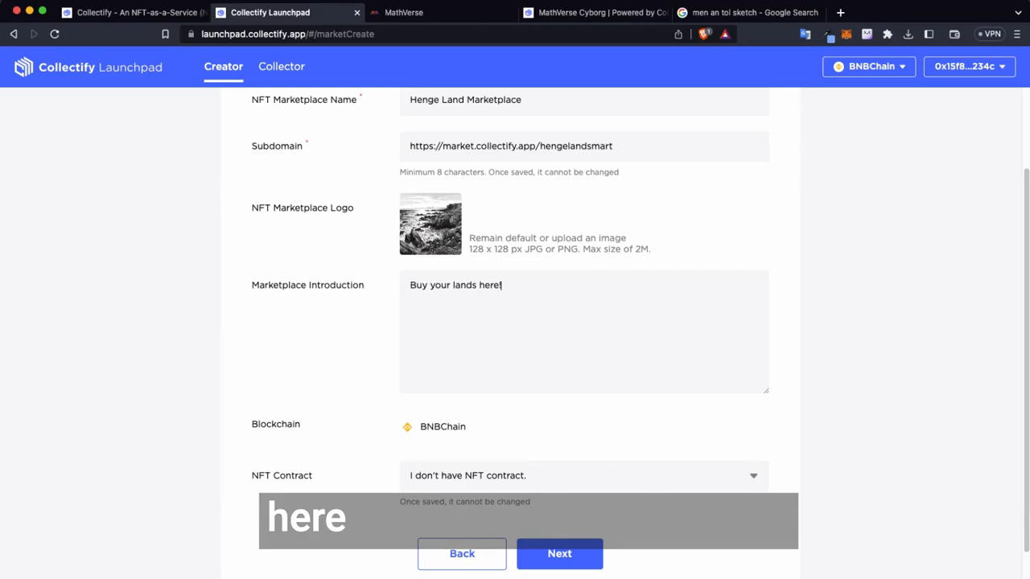
- Set the NFT contract option to "I have existing NFT contract address. [PRO]" and continue to the second creation step
scroll(428, 417, "down", 2)
left_click_drag(468, 368, 427, 368)
left_click(547, 366)
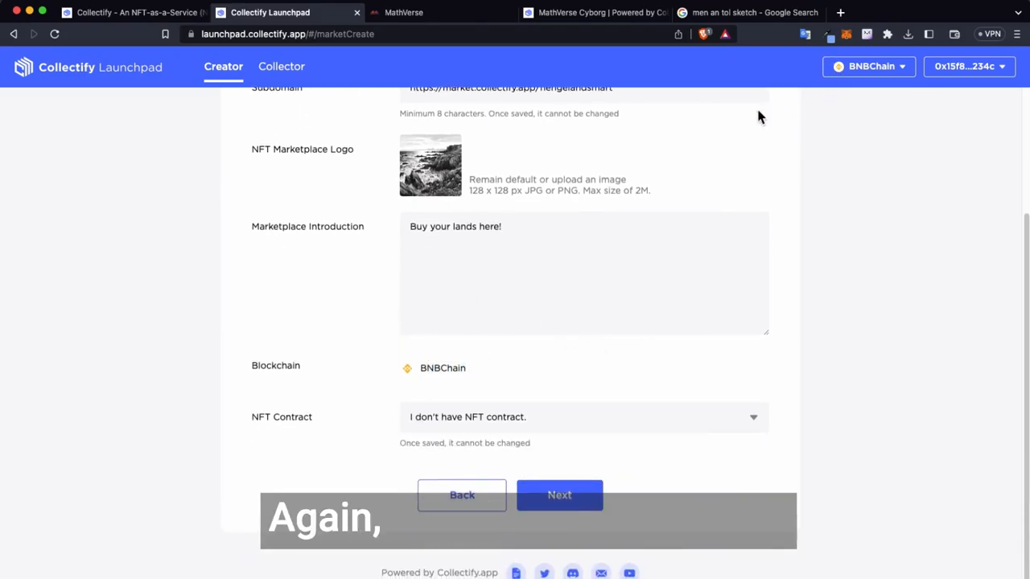
left_click(475, 416)
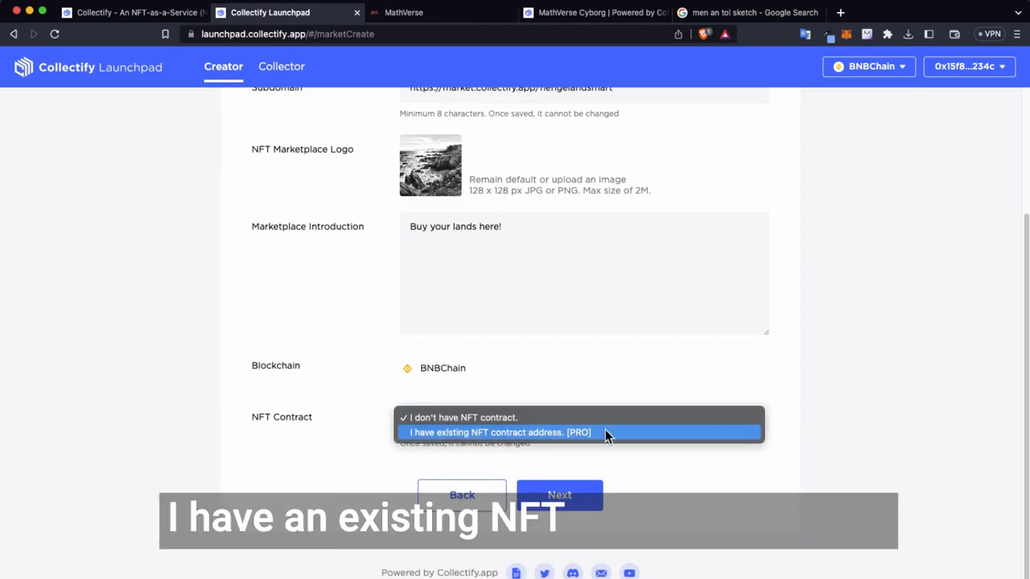
left_click(631, 432)
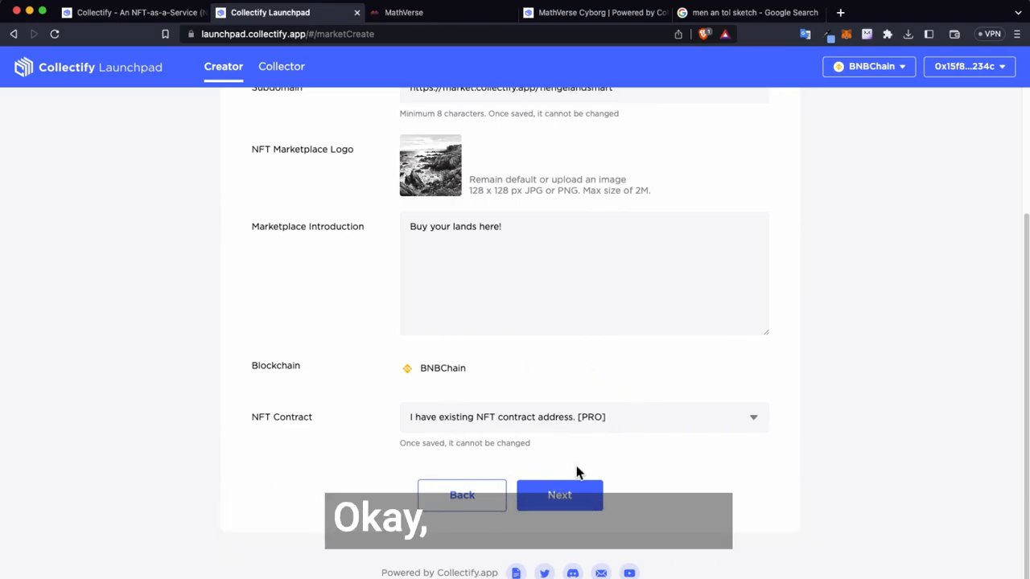
left_click(563, 494)
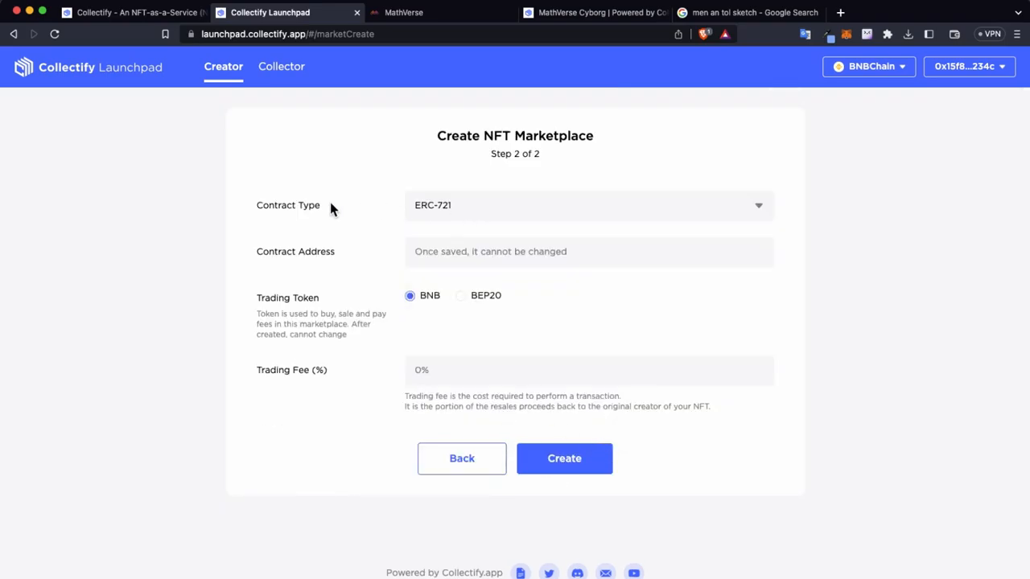
- Keep ERC-721 as the contract type and enter the copied existing NFT contract address
left_click(534, 203)
left_click(511, 207)
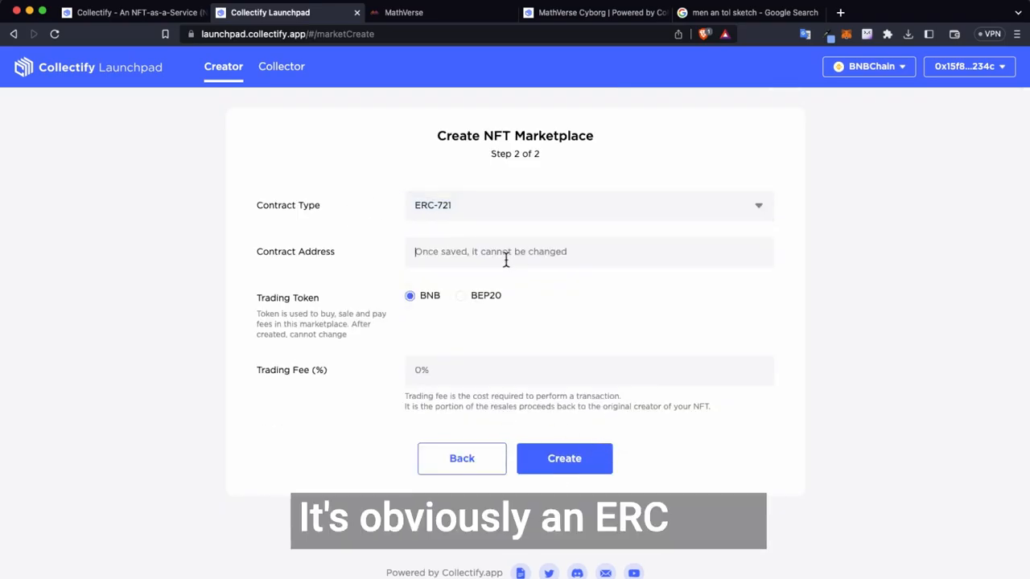
key("super+v")
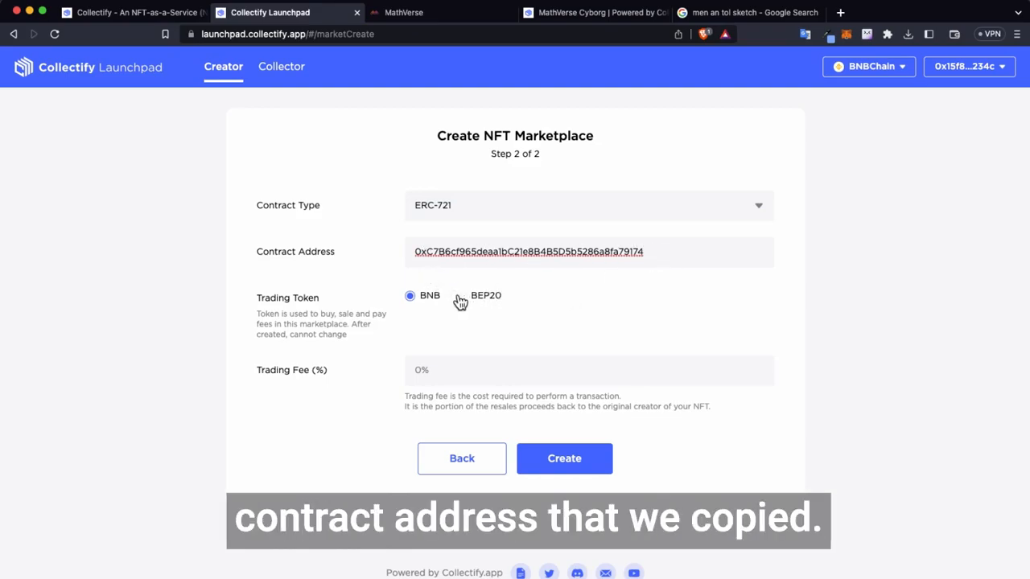
left_click(394, 255)
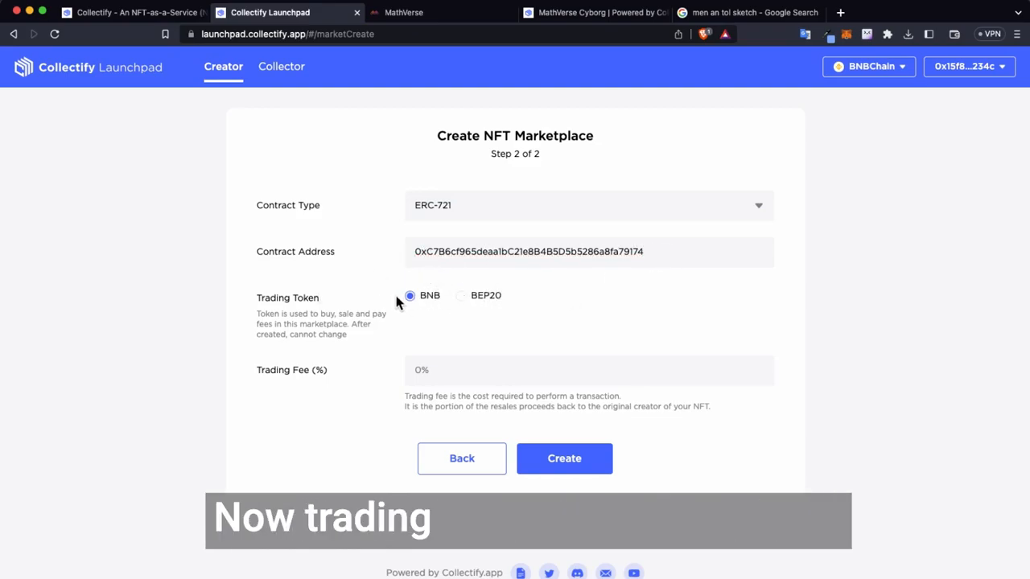
- Create the marketplace with BNB as the trading token and a 0% trading fee
left_click(478, 299)
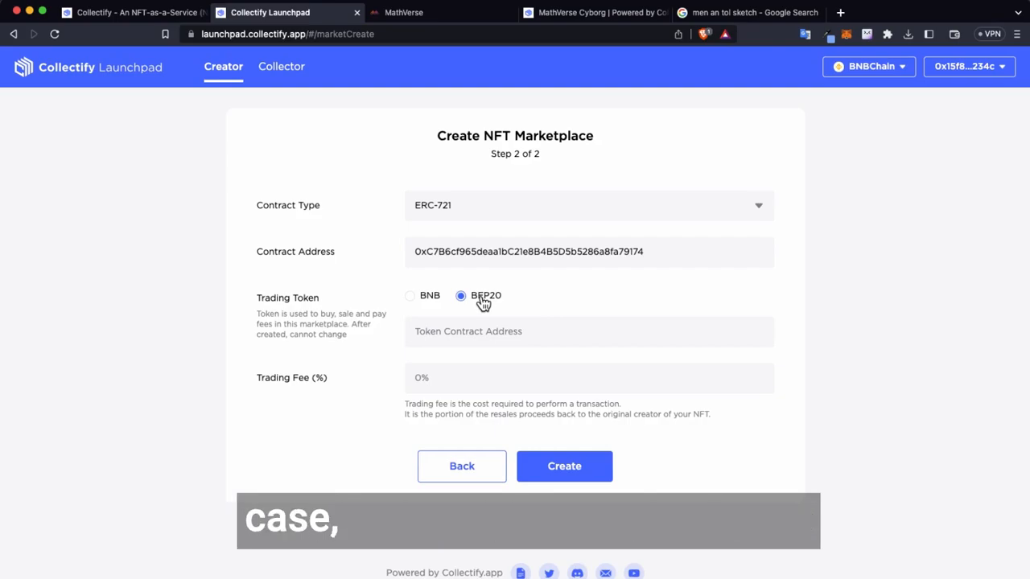
left_click(432, 296)
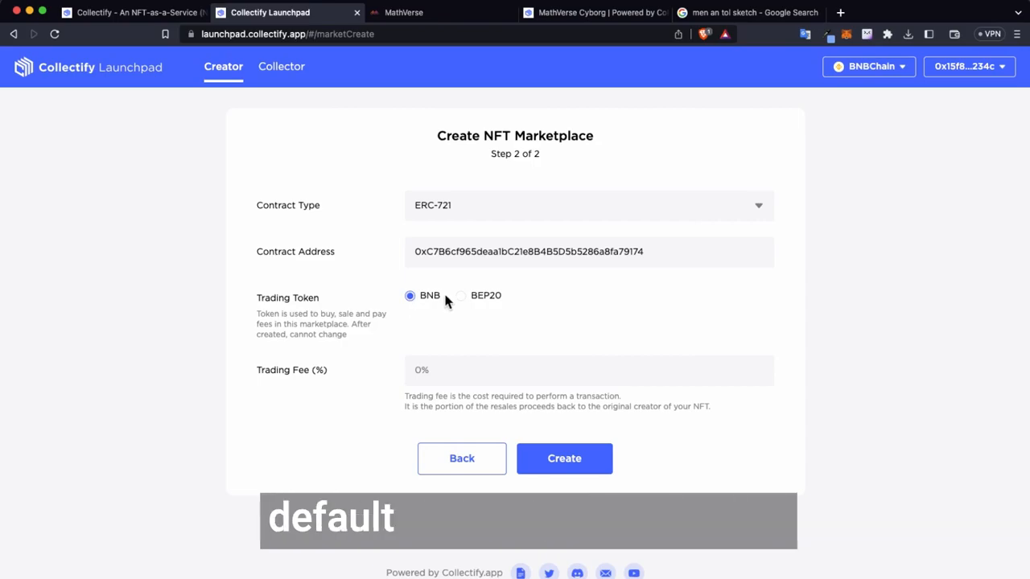
type("0")
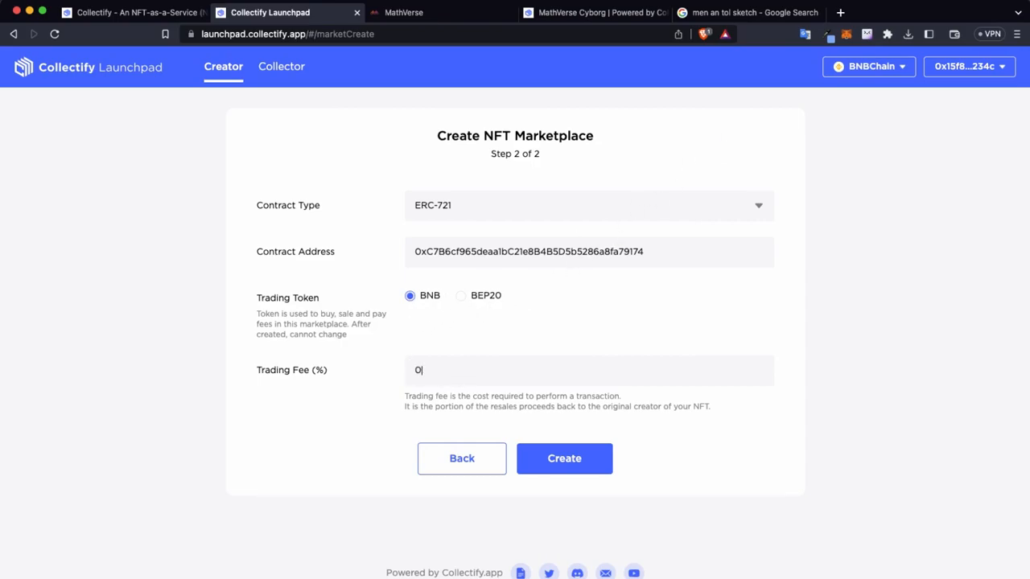
left_click(579, 466)
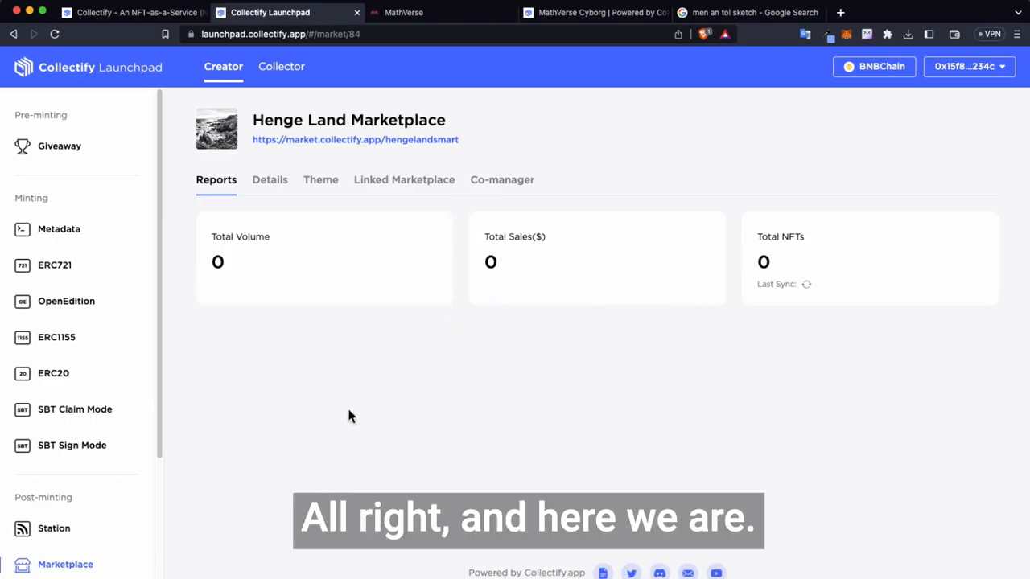
- Review the details of Henge Land Marketplace and its theme color and font options
left_click(268, 181)
scroll(434, 362, "down", 7)
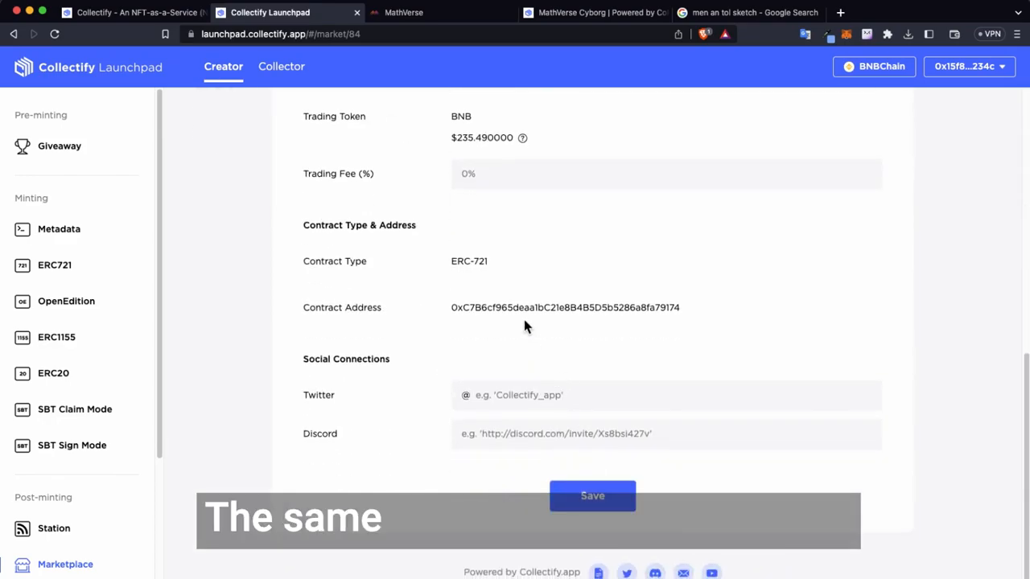
scroll(523, 313, "up", 3)
scroll(496, 179, "up", 5)
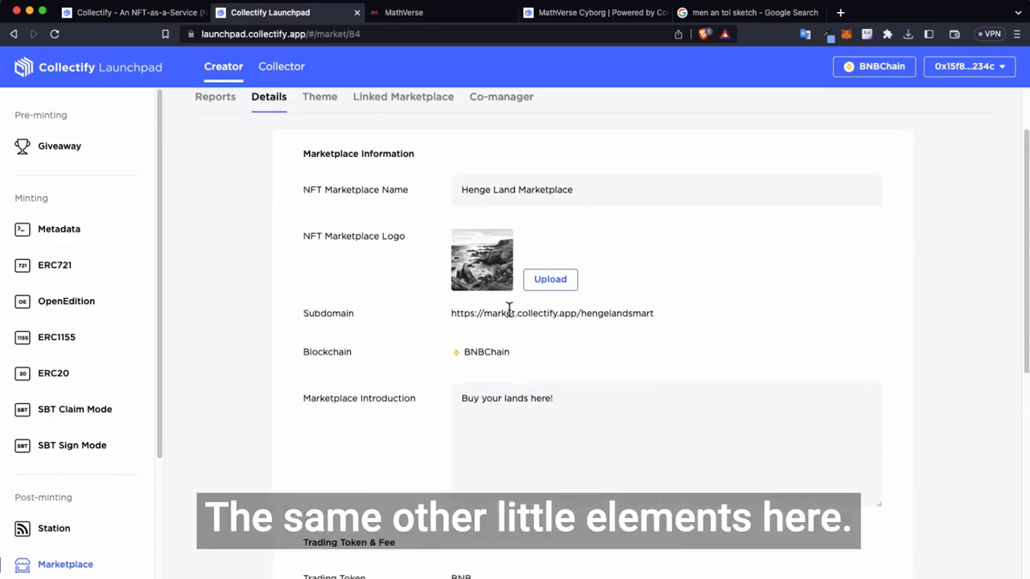
left_click(320, 180)
left_click(516, 242)
left_click(563, 271)
left_click(543, 287)
- Try the Map theme for Henge Land Marketplace
left_click(483, 349)
left_click(482, 342)
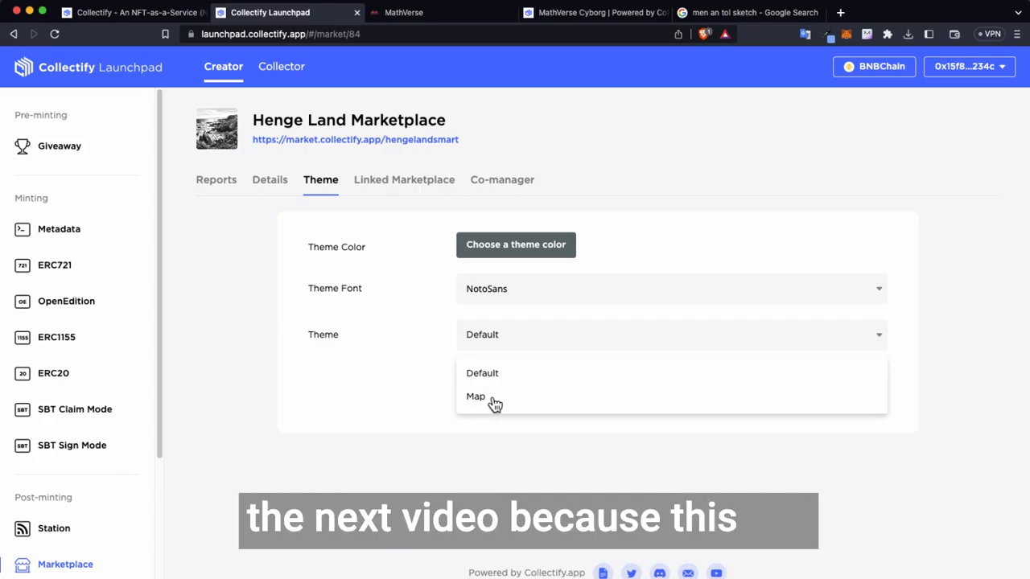
left_click(493, 402)
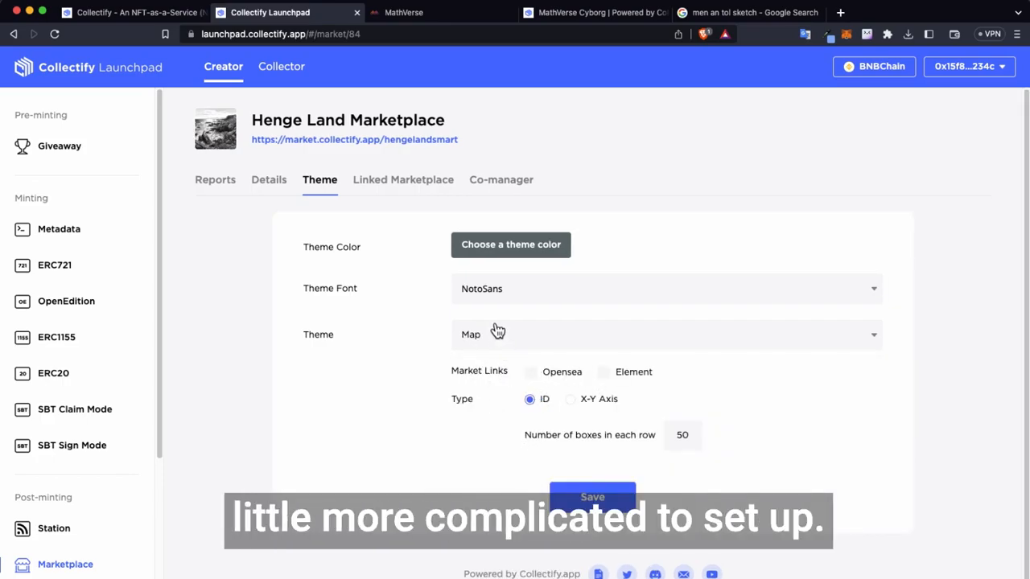
left_click(497, 332)
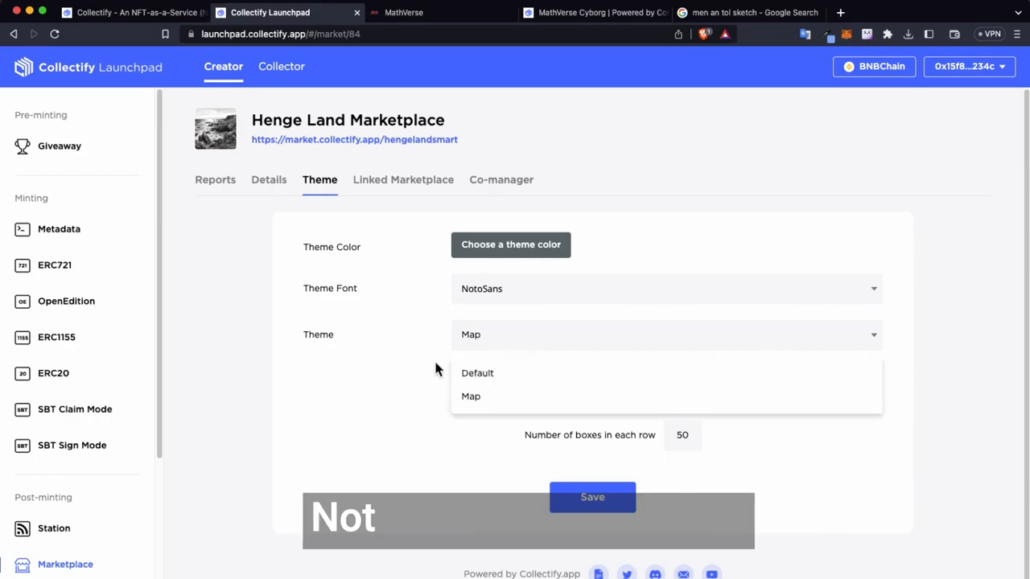
left_click(524, 395)
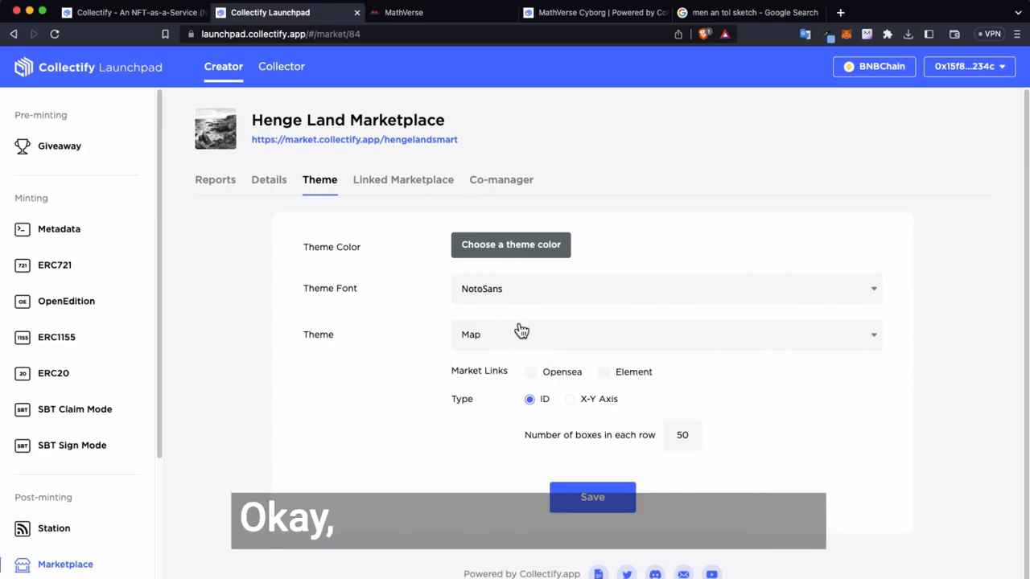
- Set the marketplace theme to Default and save the theme settings
left_click(498, 348)
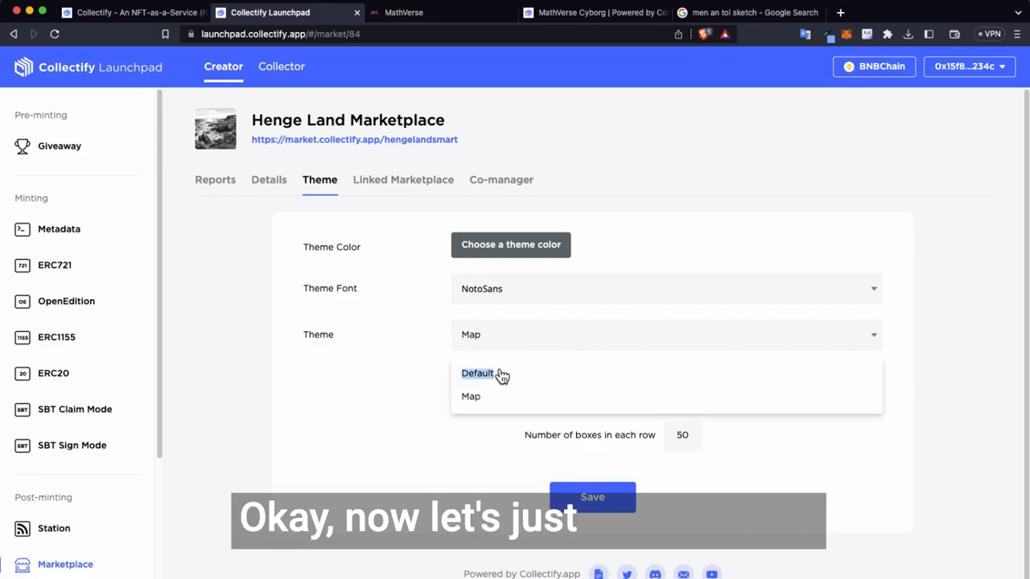
left_click(500, 374)
left_click(600, 402)
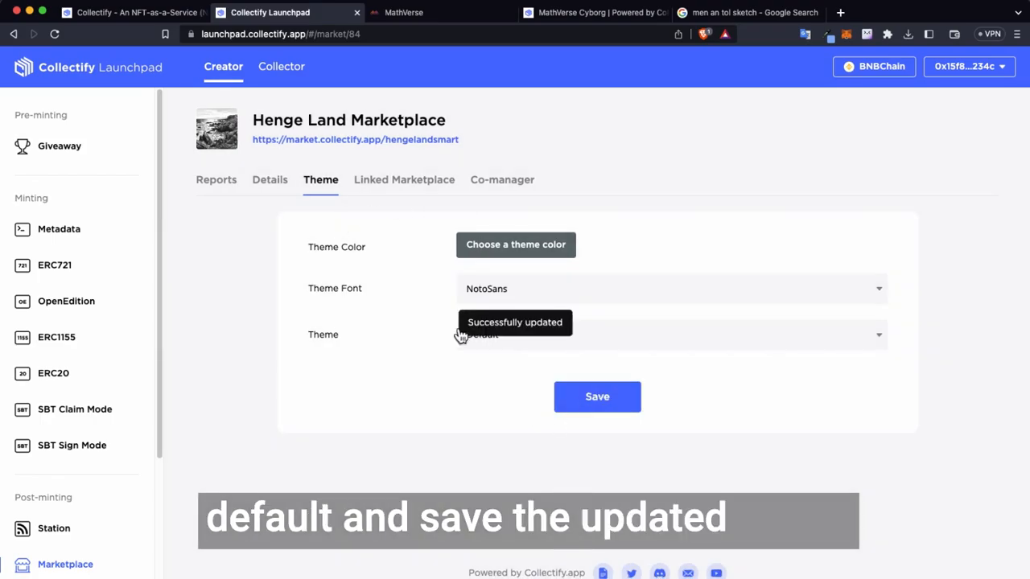
- Check the linked marketplace and co-manager settings, and open the Explore page of the live Henge Land Marketplace
left_click(416, 182)
left_click(482, 187)
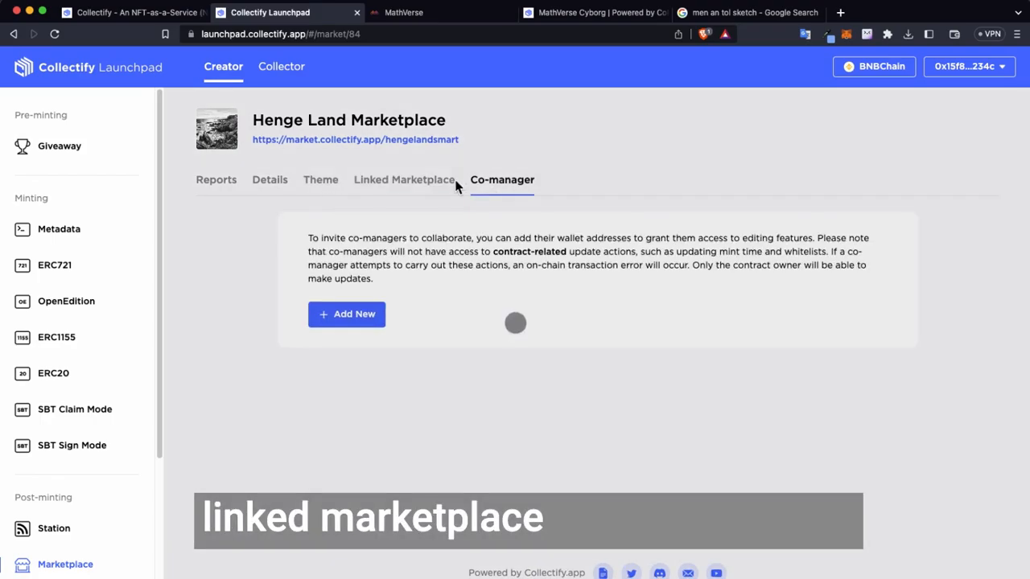
left_click(361, 140)
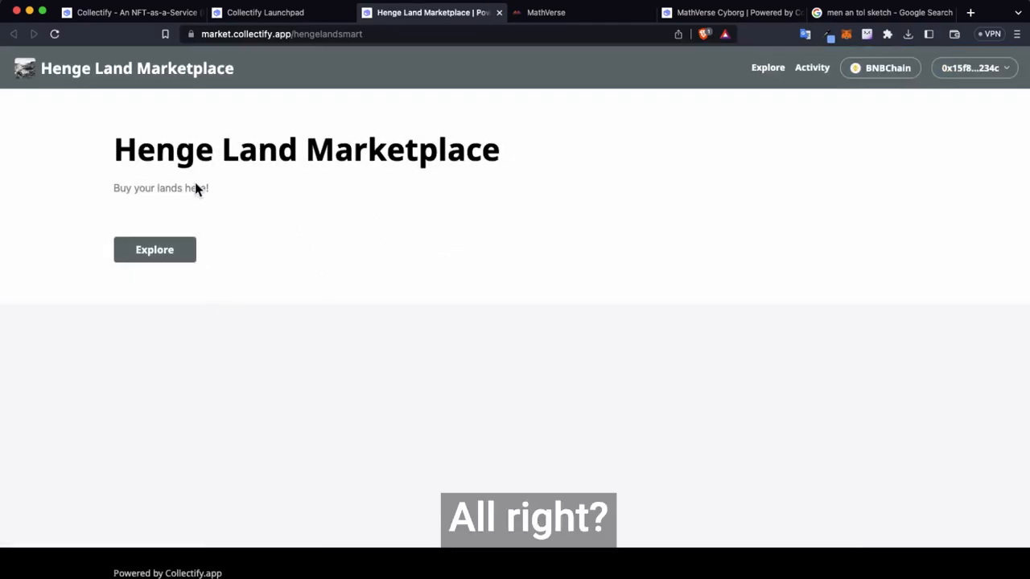
left_click(156, 254)
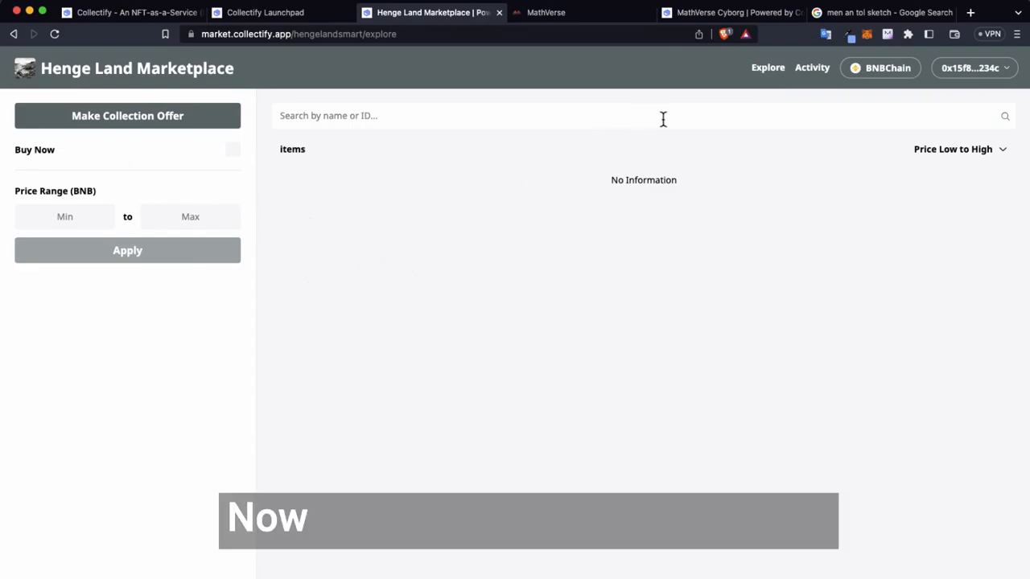
- Examine the live MathVerse Cyborg marketplace, including its home page and the NFTs on its Explore page
left_click(631, 15)
left_click(680, 17)
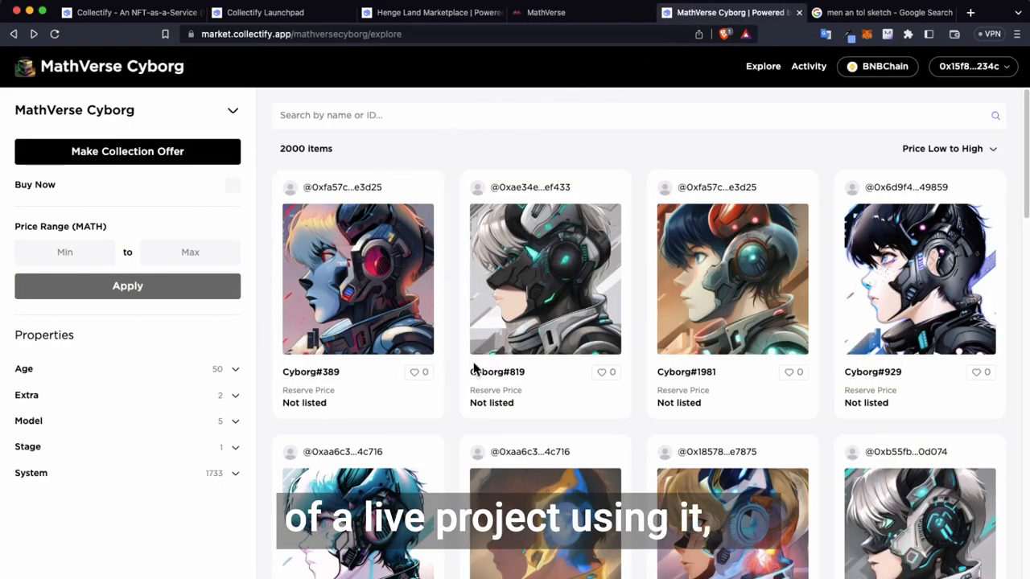
left_click(127, 71)
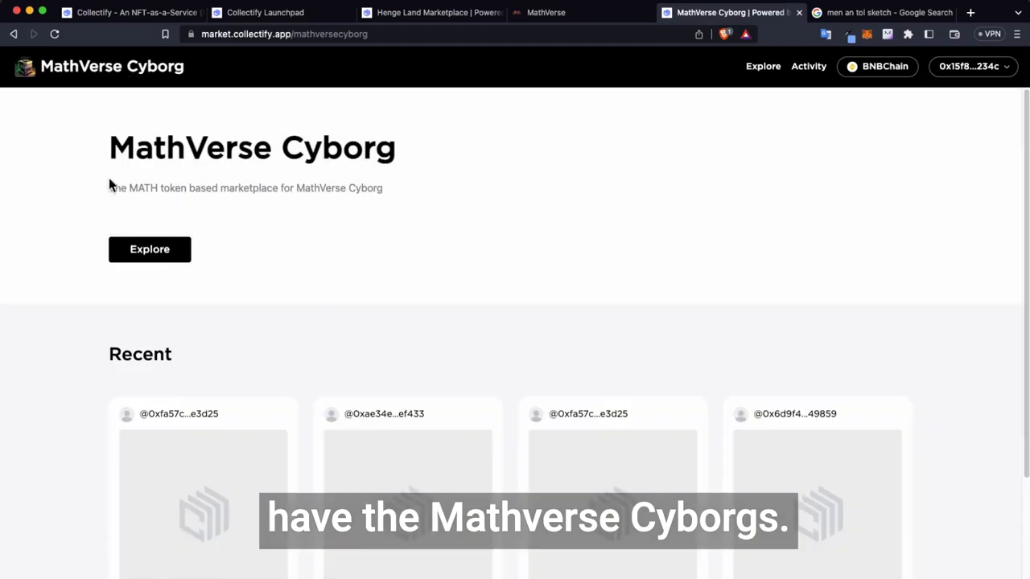
scroll(278, 319, "down", 4)
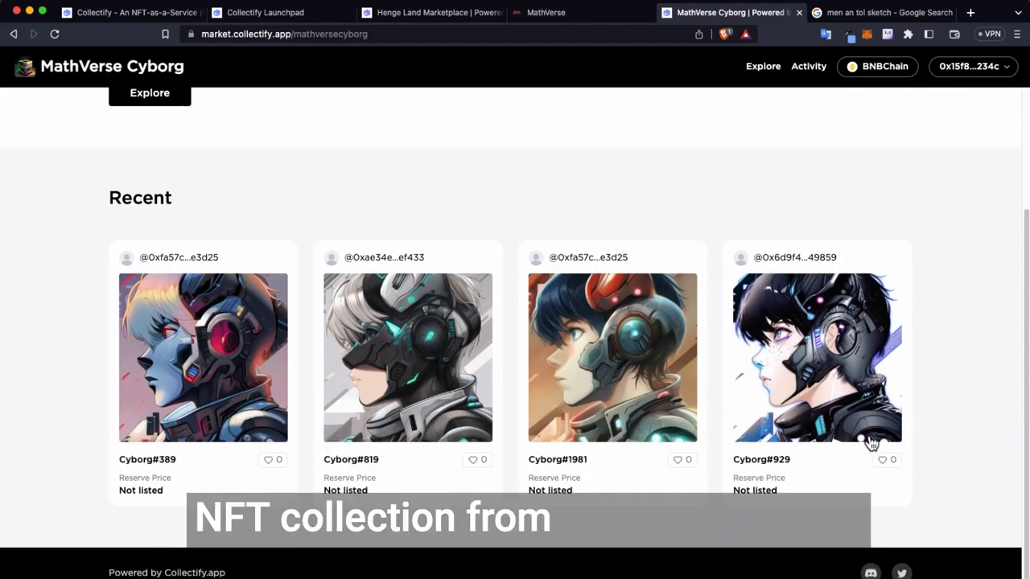
scroll(884, 434, "up", 4)
left_click(154, 250)
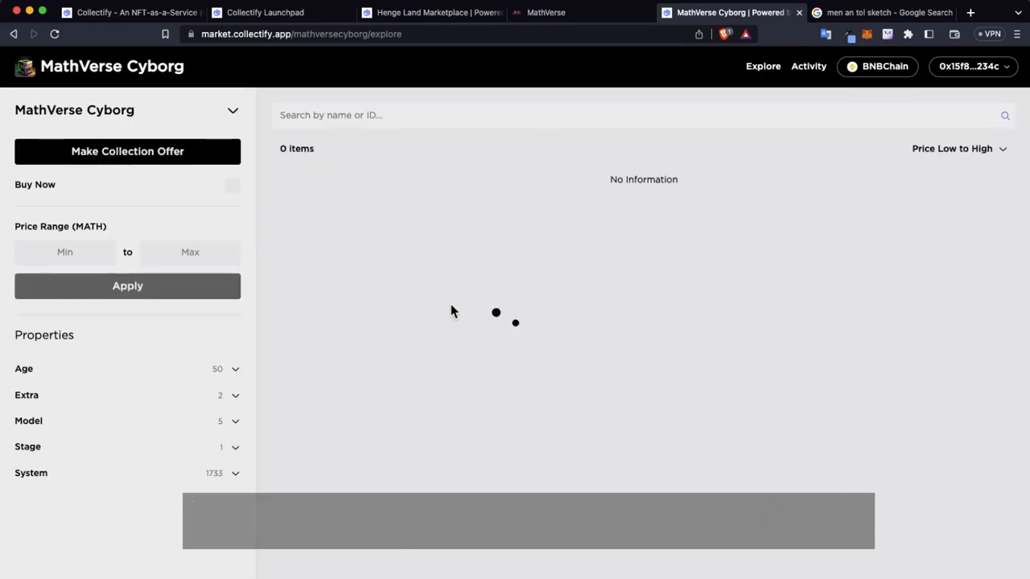
scroll(723, 283, "down", 10)
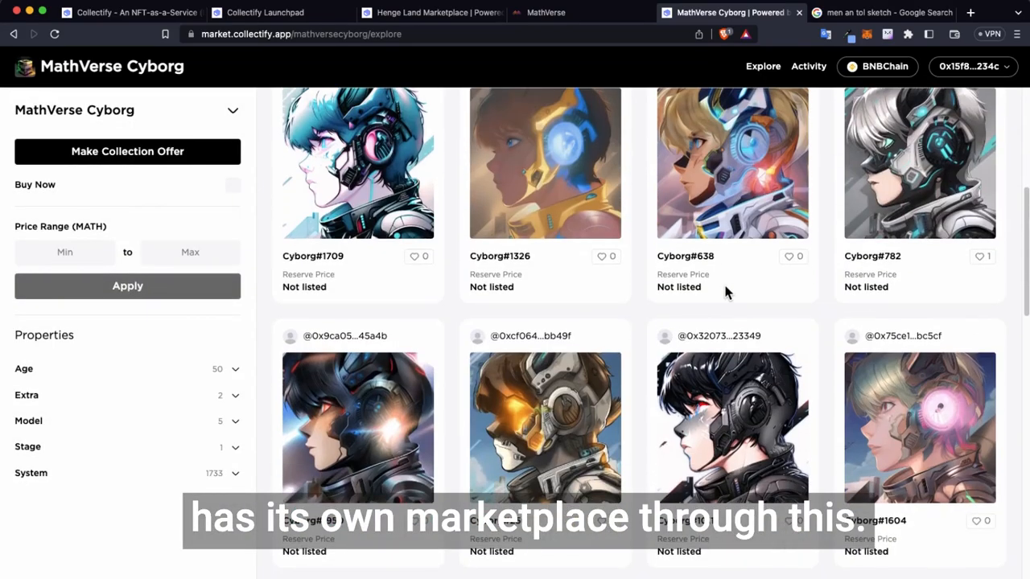
scroll(544, 410, "down", 5)
scroll(623, 431, "up", 15)
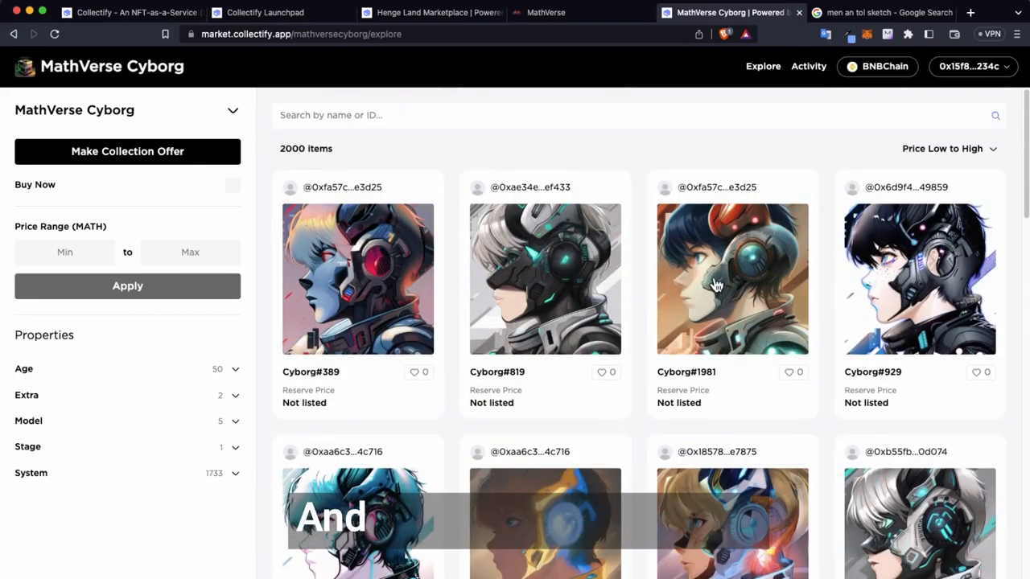
- View the item page of Cyborg#819 in the MathVerse Cyborg marketplace
left_click(537, 277)
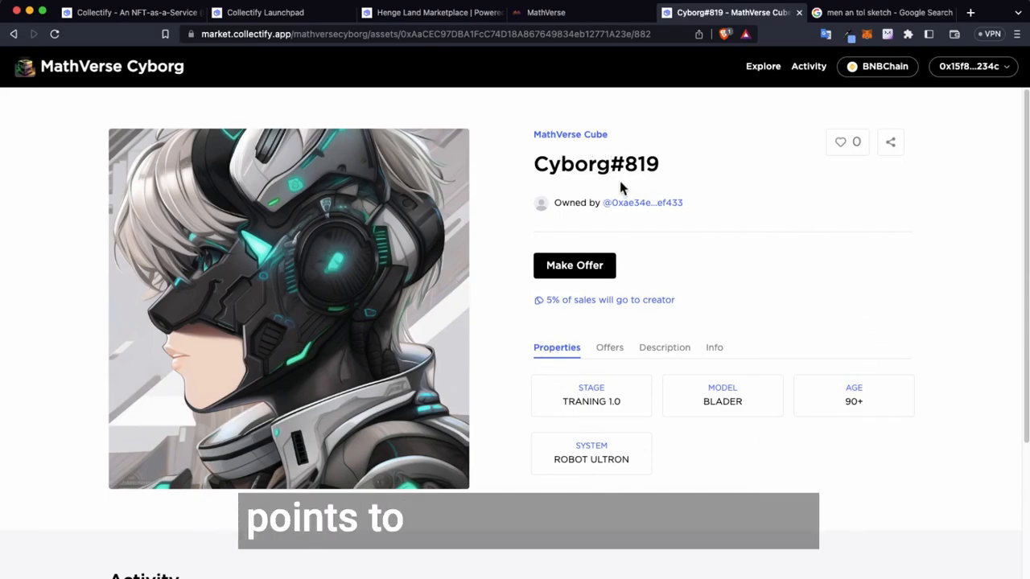
left_click_drag(534, 163, 658, 165)
left_click(679, 153)
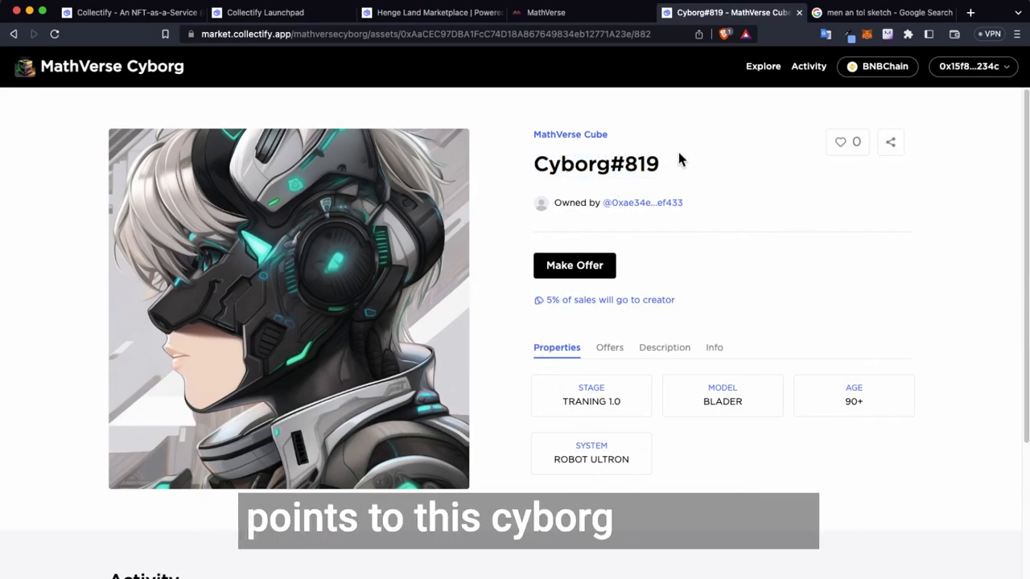
- Return to the MathVerse Cyborg collection and switch to its linked marketplace, MathVerse Land Map
left_click(584, 137)
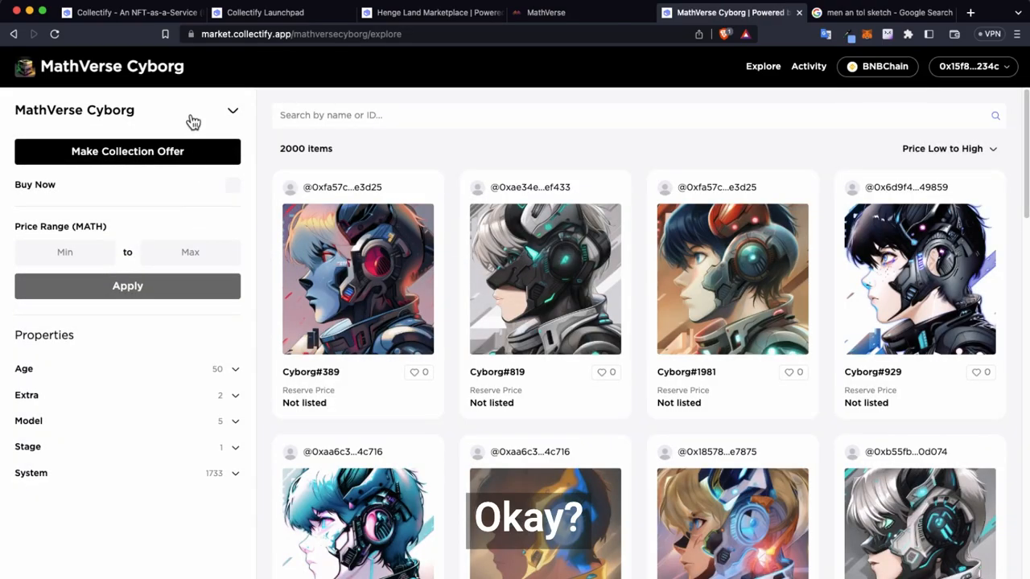
left_click(191, 119)
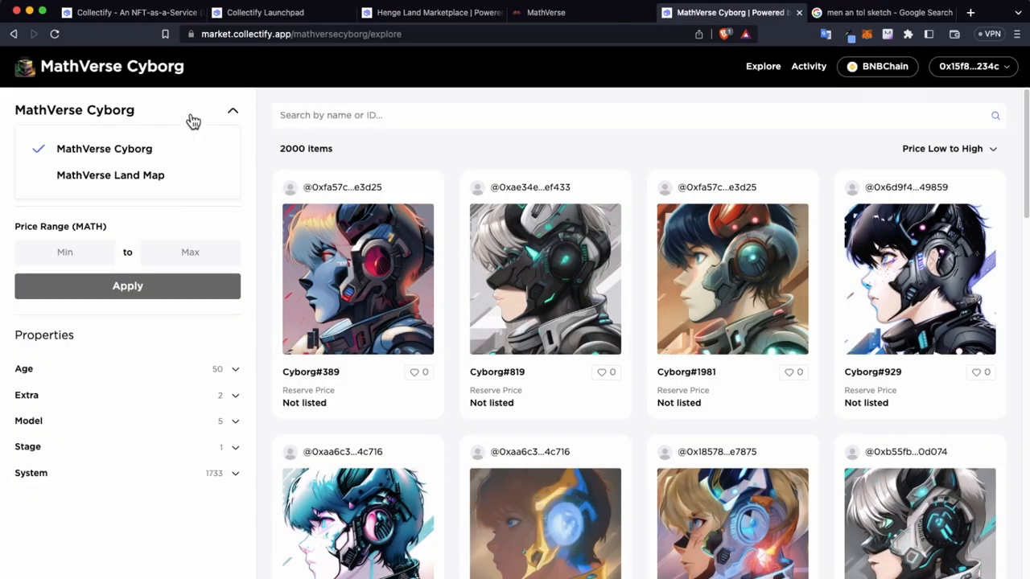
left_click(134, 178)
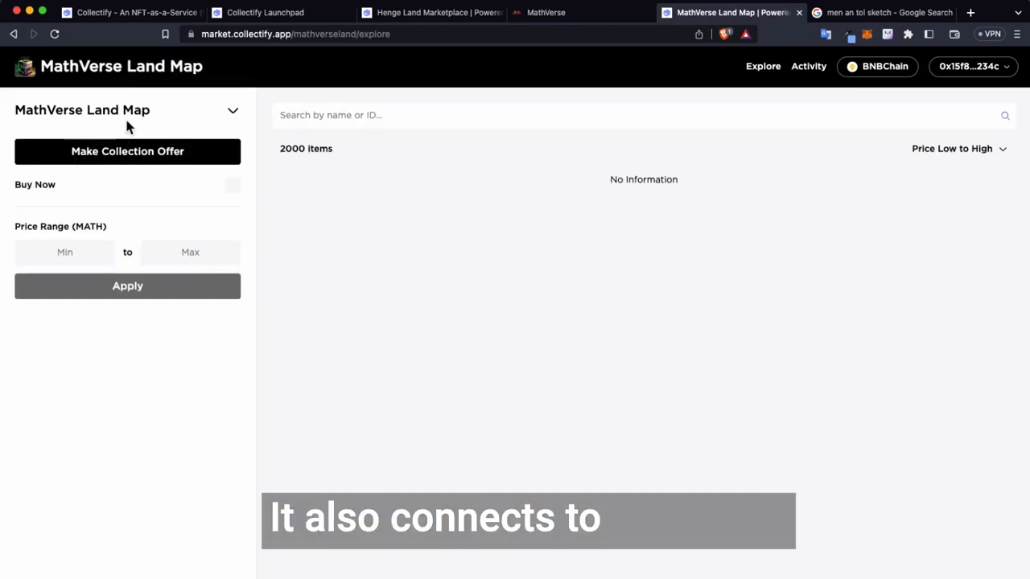
- Return to the Henge Land Marketplace management page and view its Linked Marketplace settings
left_click(437, 16)
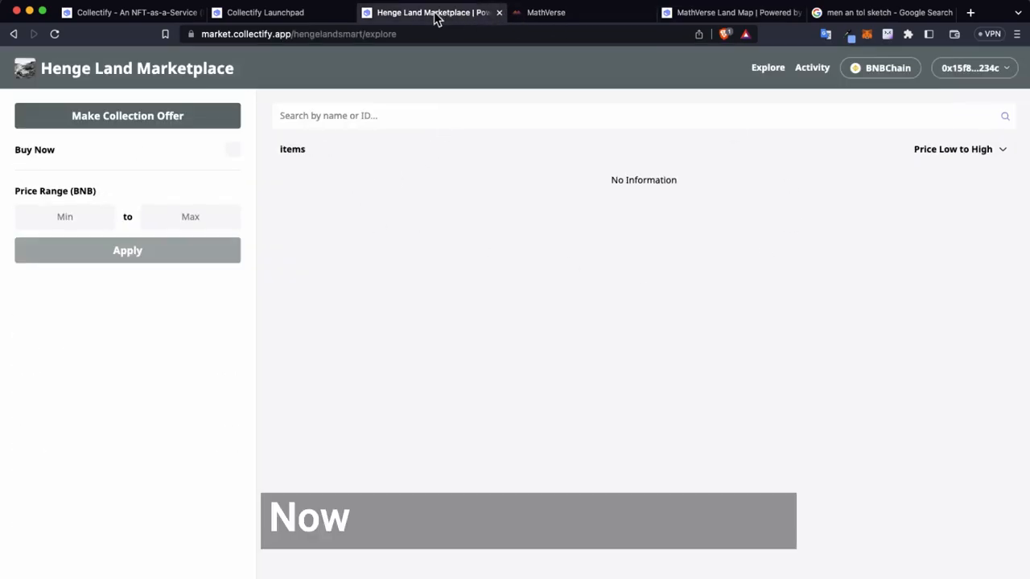
left_click(298, 17)
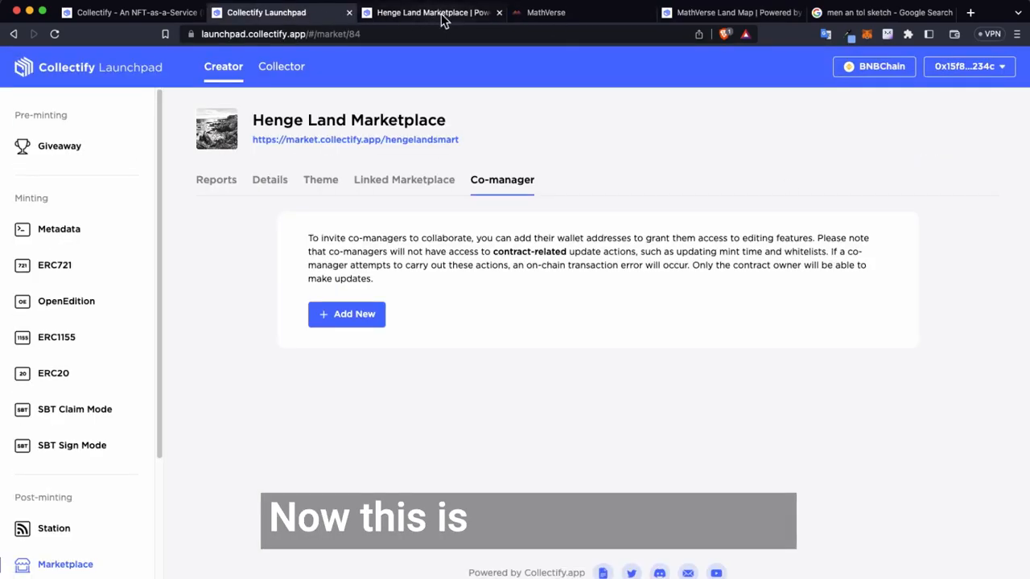
left_click(410, 180)
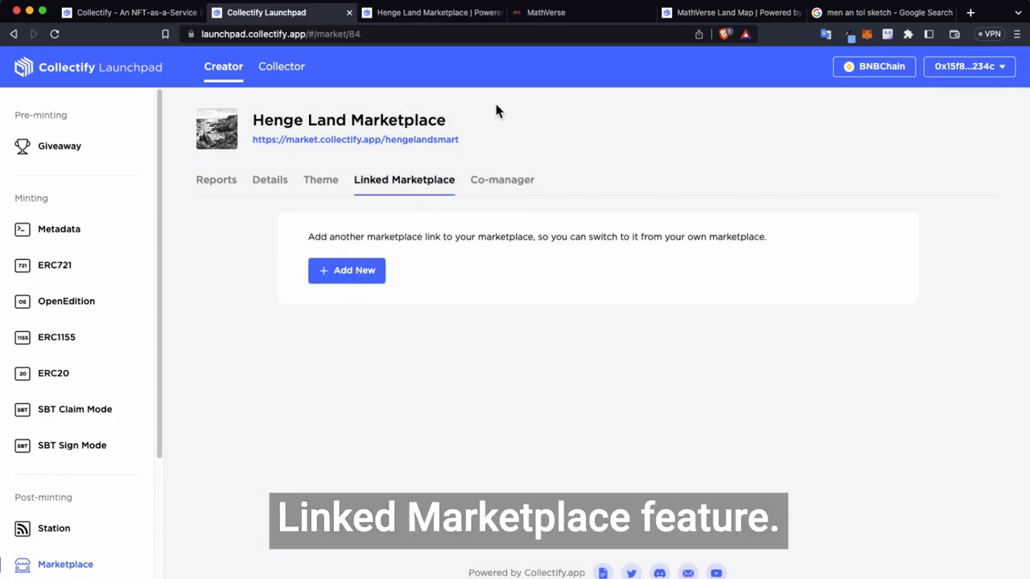
- Go back to MathVerse Land Map and inspect its list of linked marketplaces
left_click(722, 15)
left_click(163, 110)
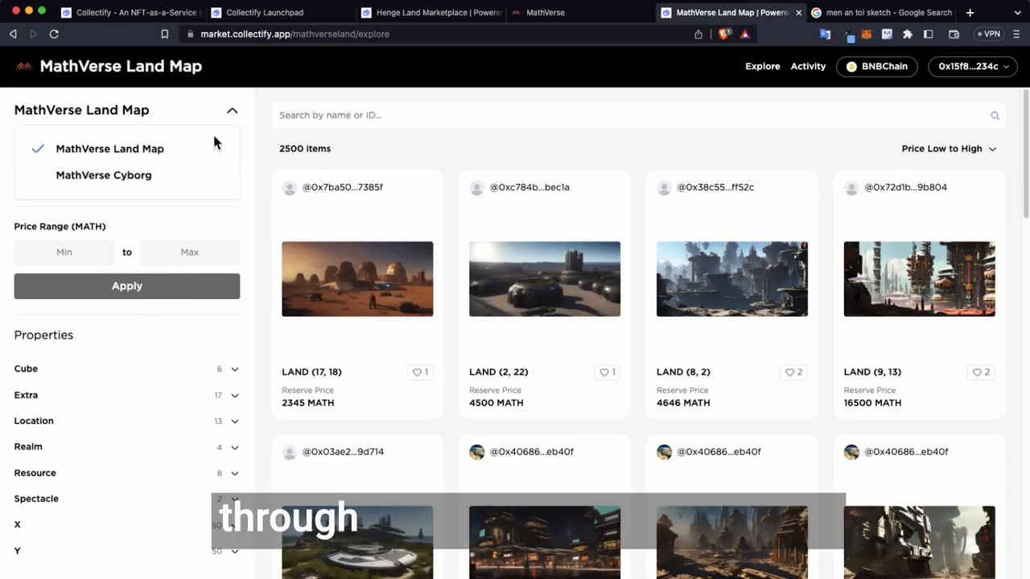
left_click(230, 112)
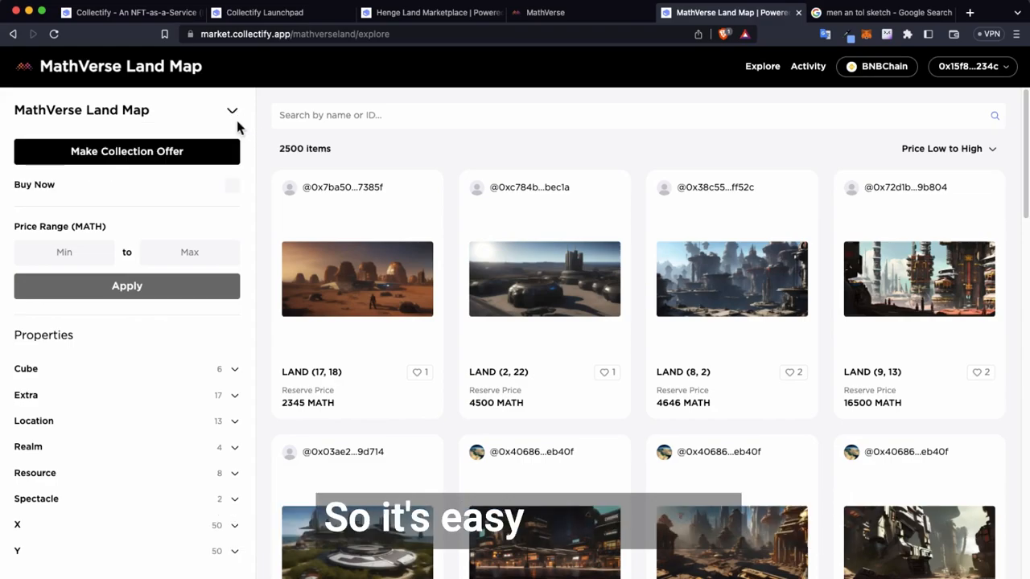
left_click(231, 112)
left_click(233, 113)
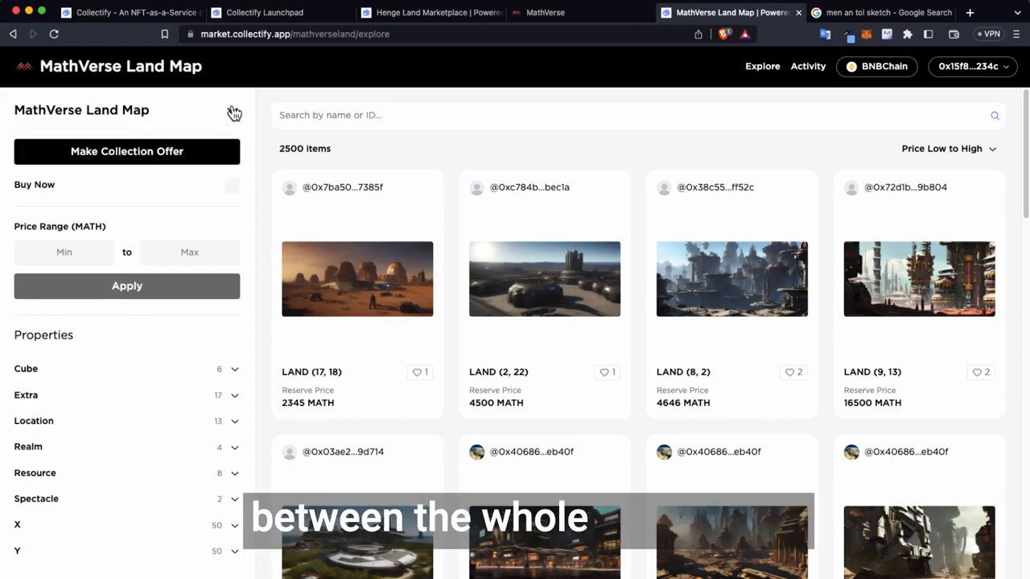